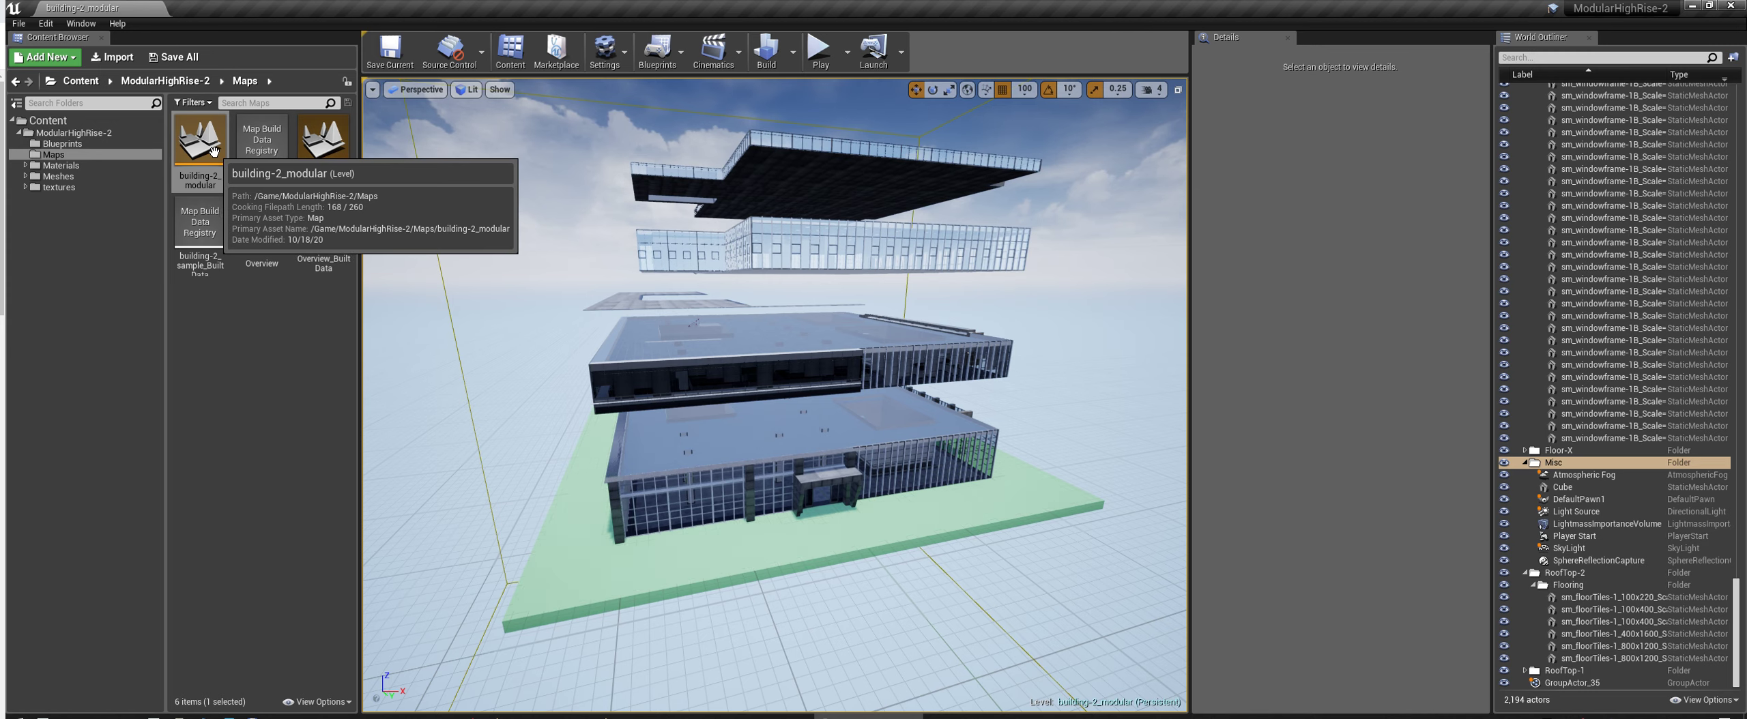
# - Open the building-2_modular level and set the position grid snap to 100
pyautogui.doubleClick(214, 151)
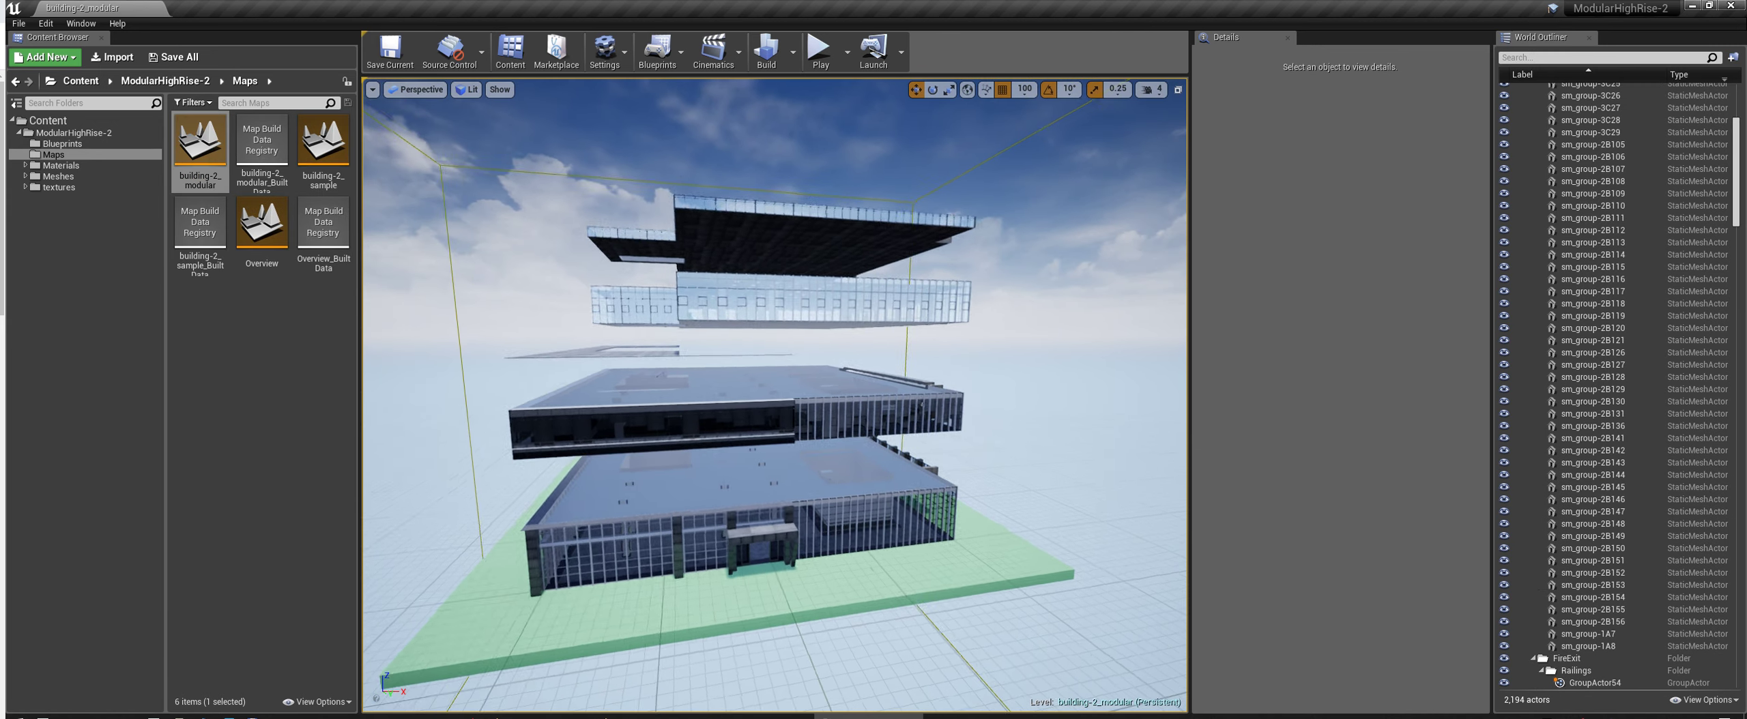
pyautogui.keyDown('alt'); pyautogui.moveTo(776, 382); pyautogui.dragTo(887, 420); pyautogui.keyUp('alt')
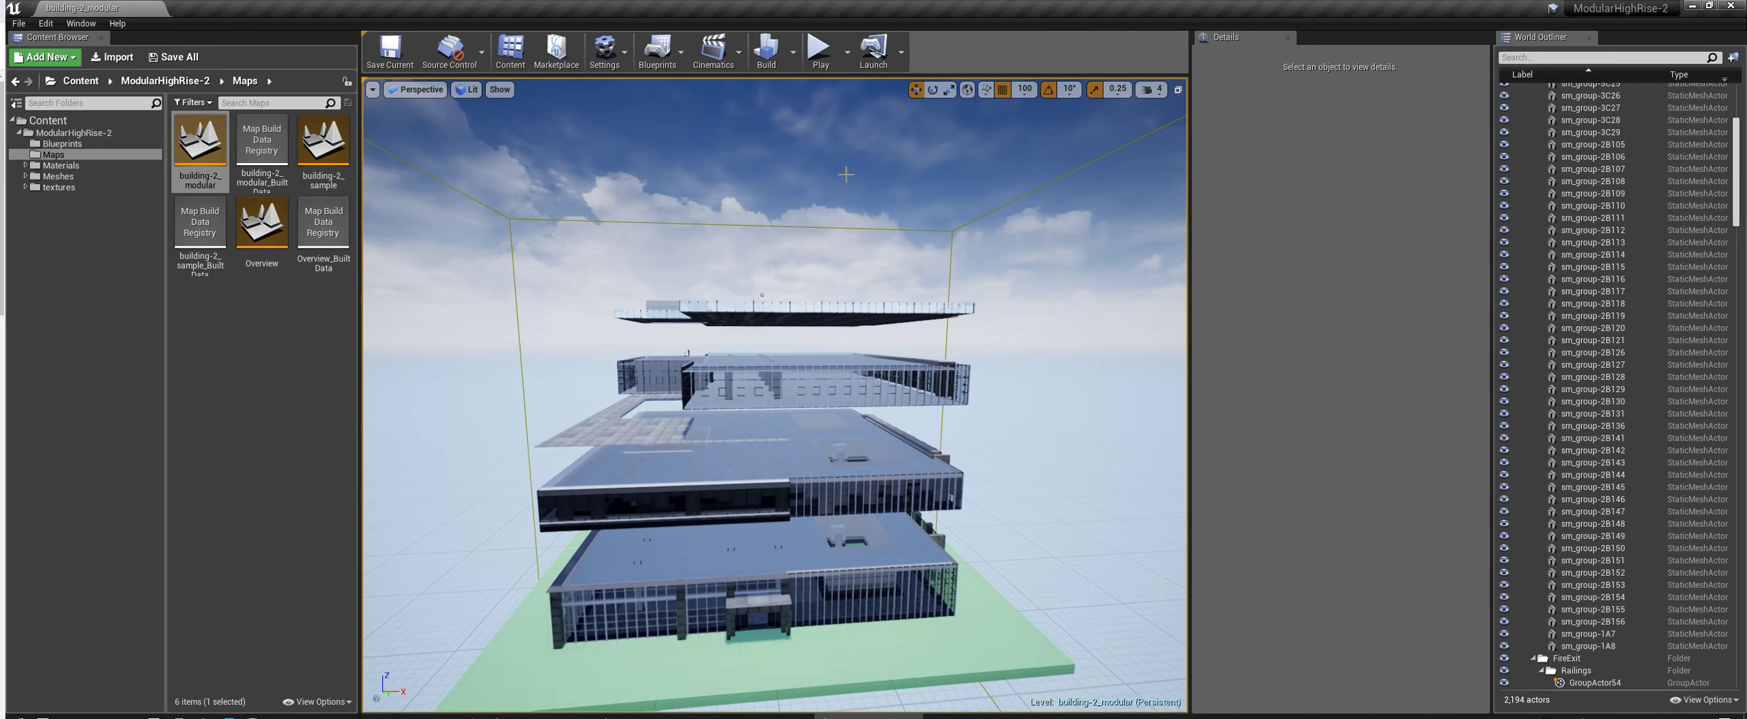
pyautogui.click(1025, 89)
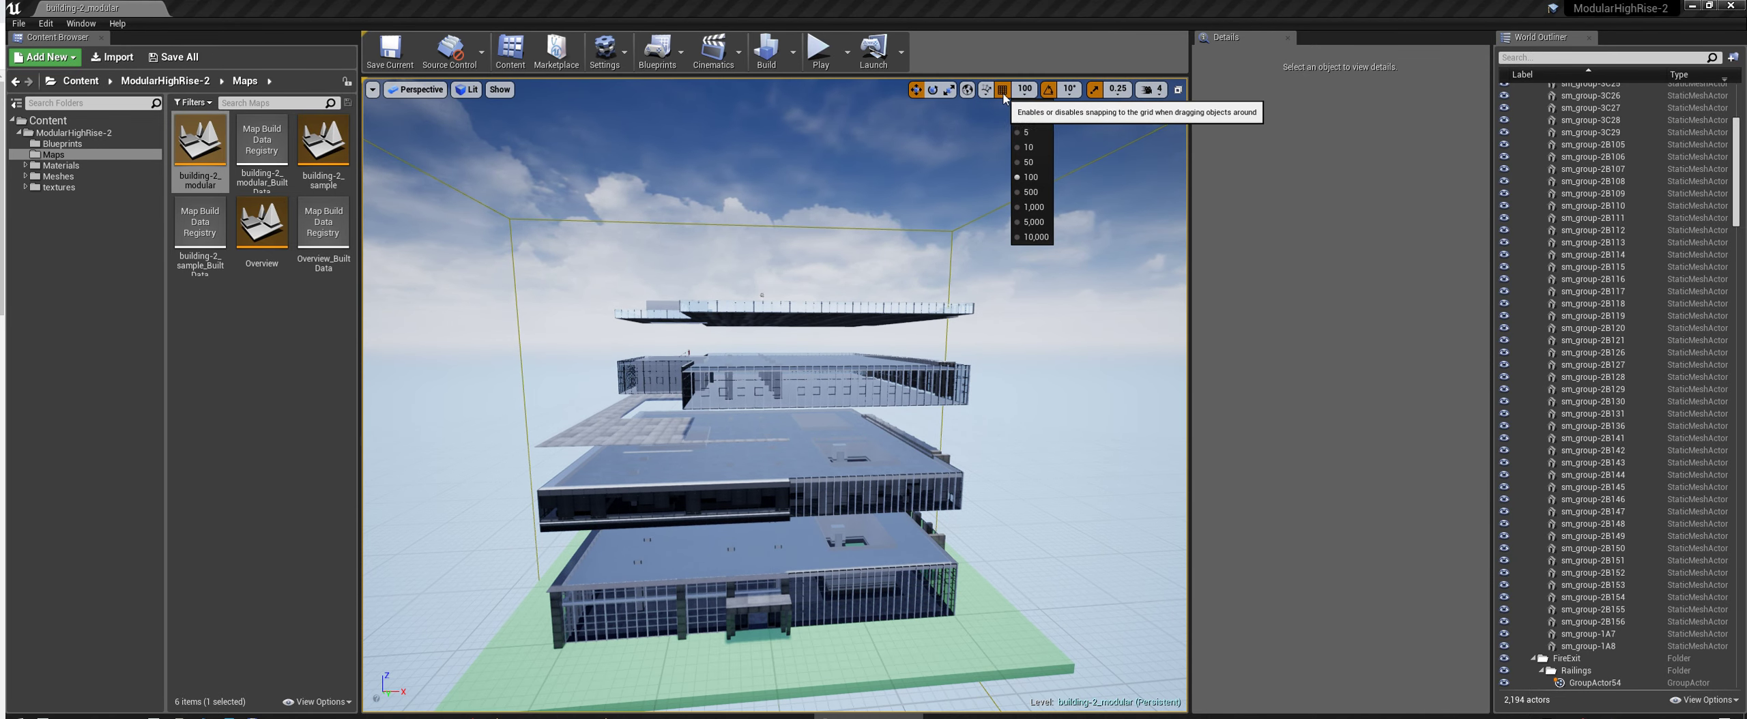
pyautogui.click(1030, 178)
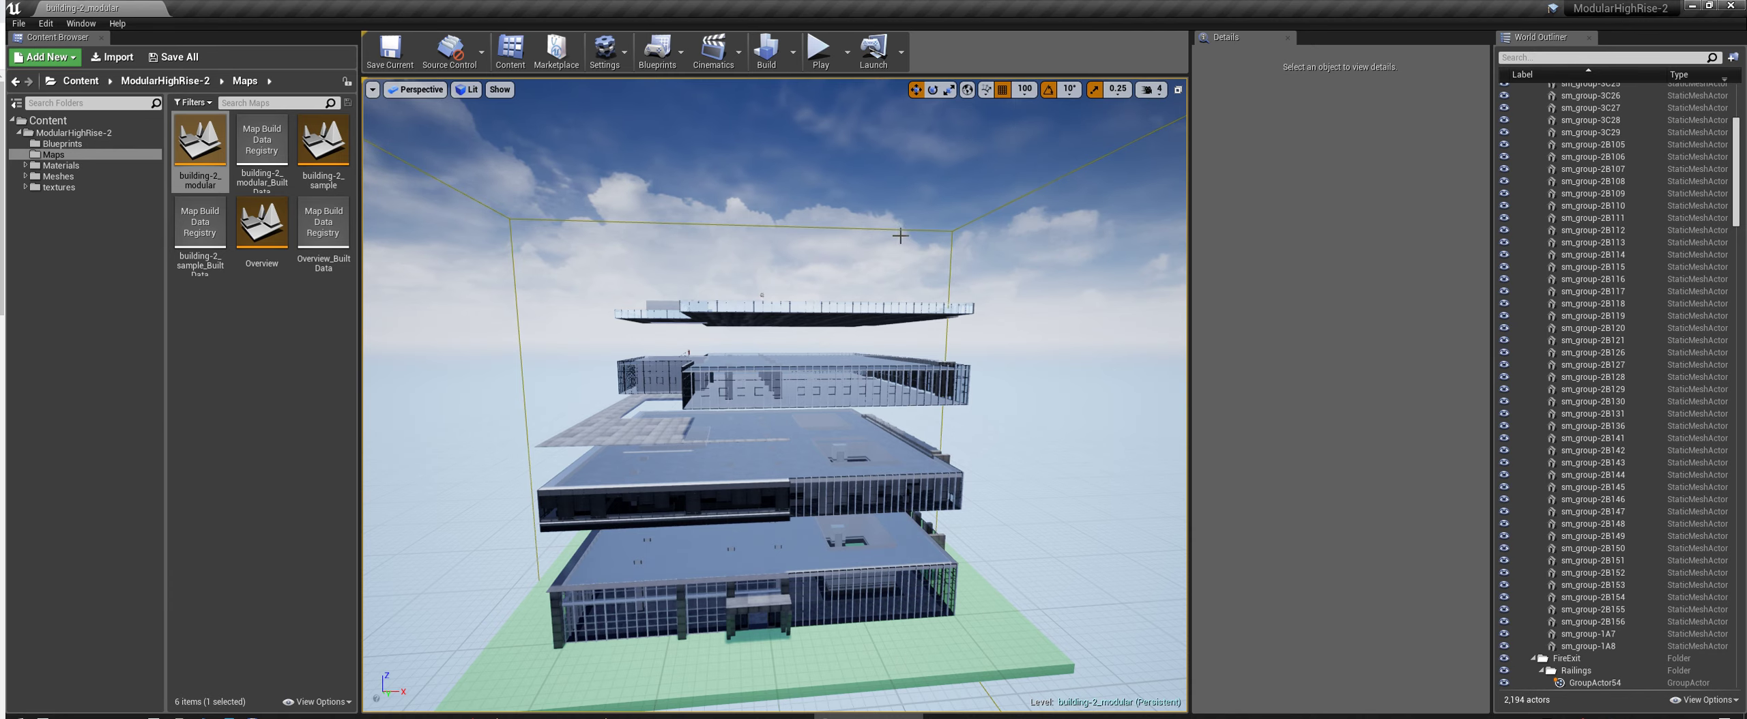
# - Examine the stacked floor modules from several angles, including the facade window frames and a ground-floor vertical beam
pyautogui.moveTo(828, 402); pyautogui.dragTo(828, 341, button='right')
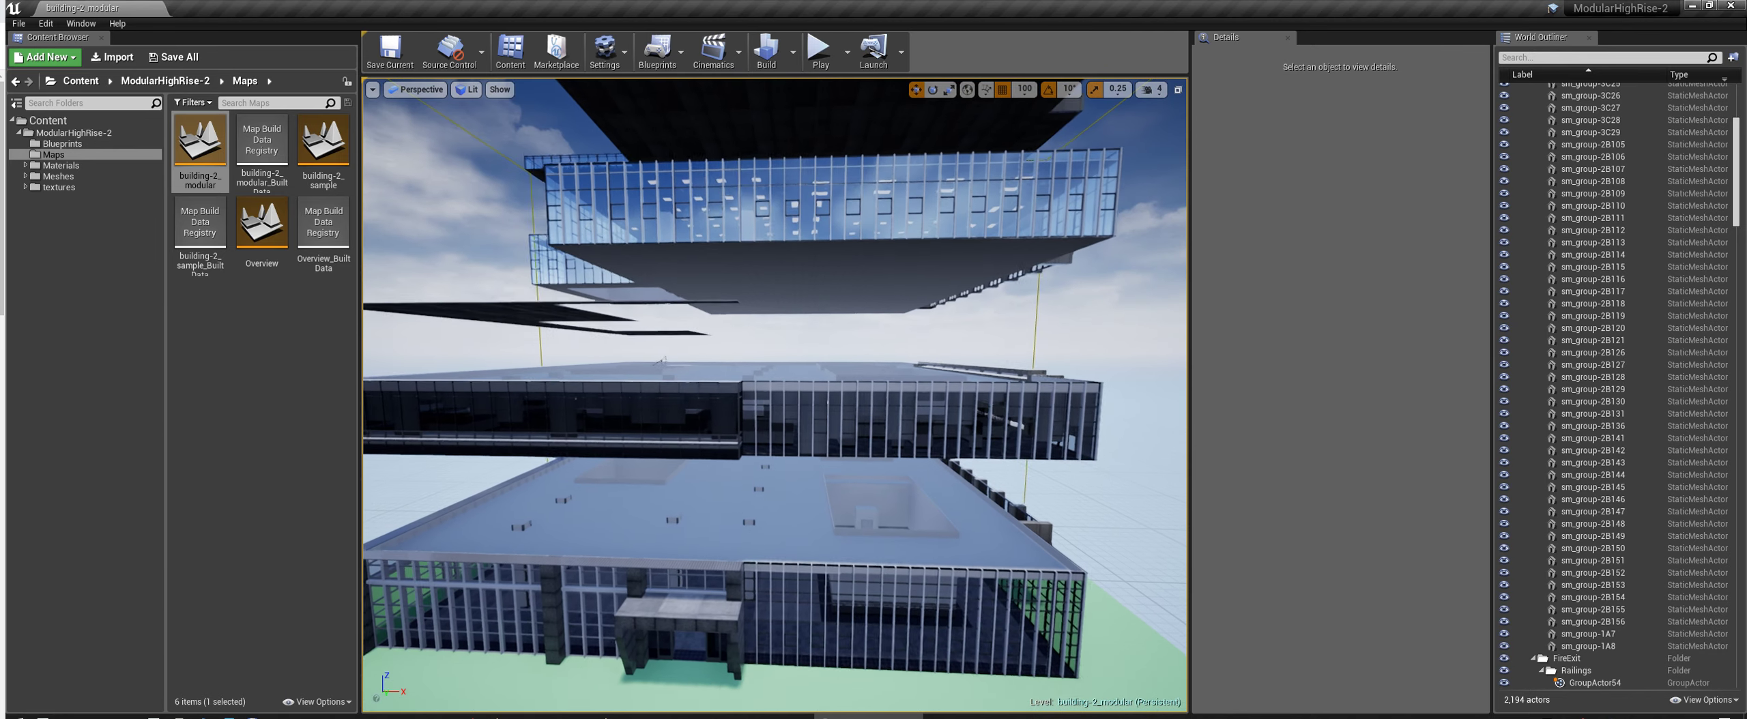
pyautogui.press('d')
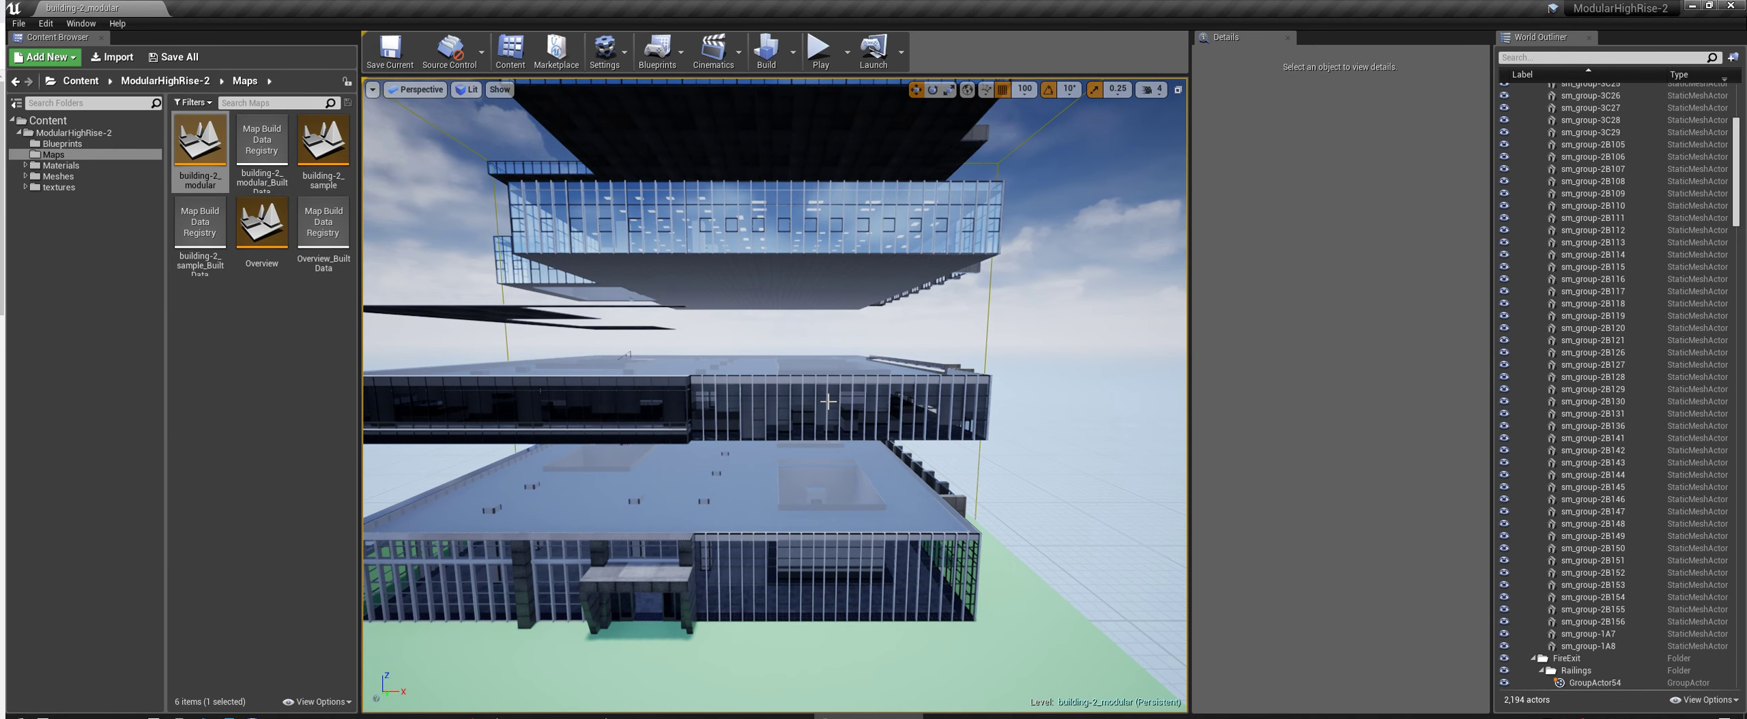
pyautogui.click(828, 401)
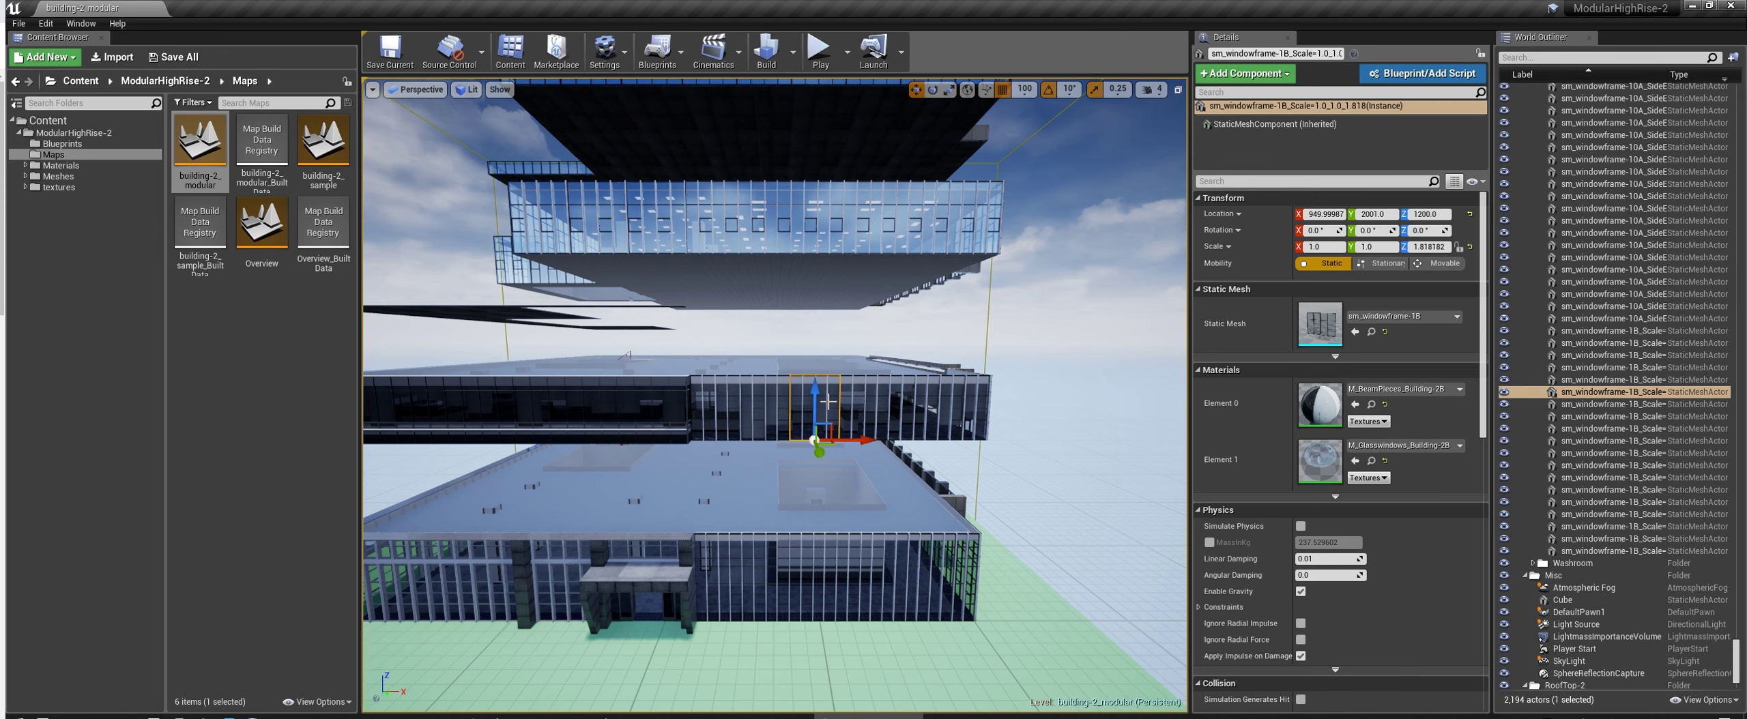
pyautogui.moveTo(776, 412); pyautogui.dragTo(760, 411, button='right')
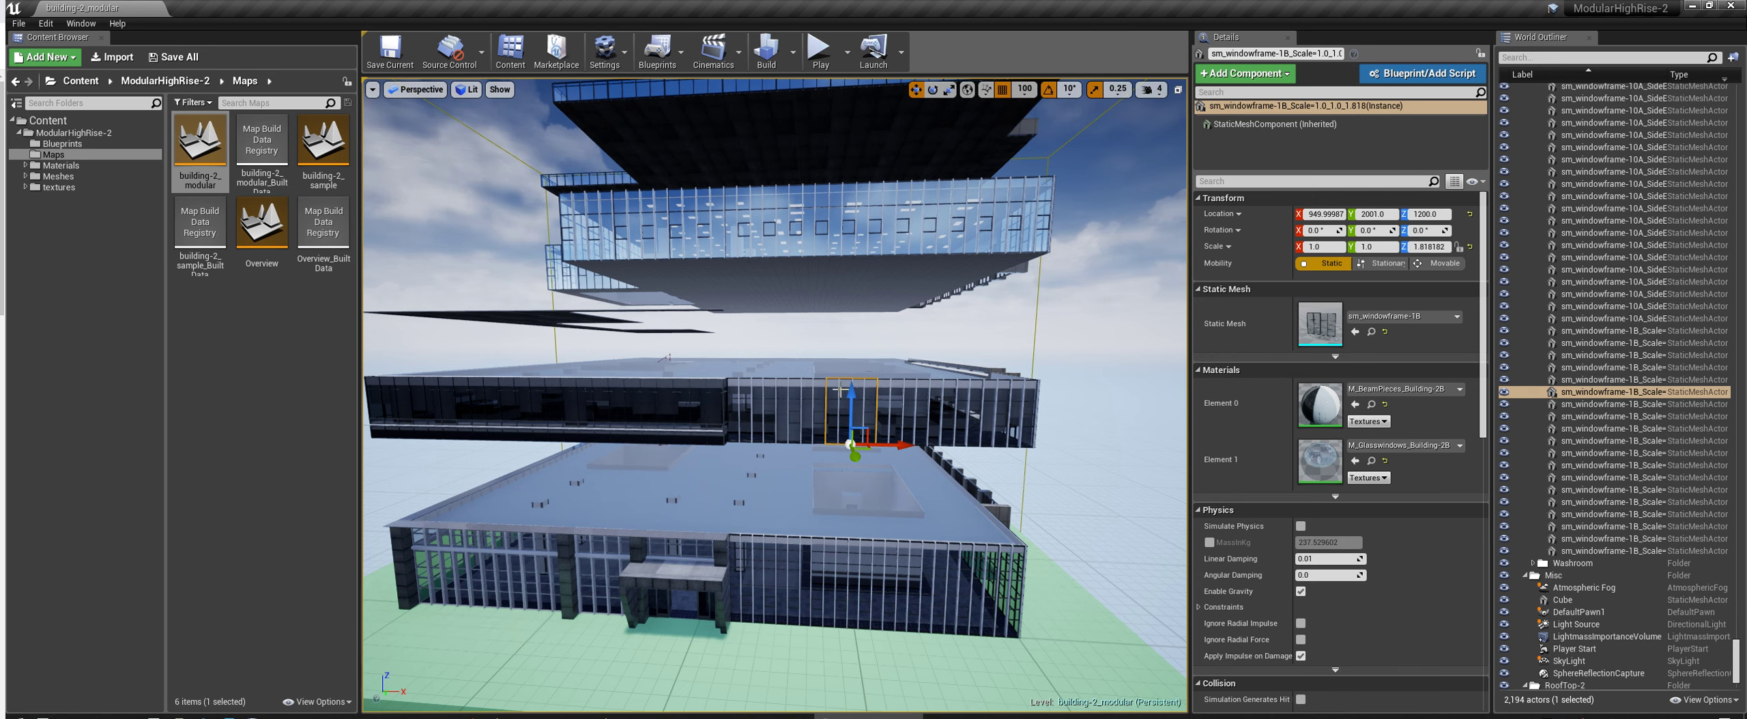
pyautogui.moveTo(962, 177)
pyautogui.mouseDown(button='right')
pyautogui.moveTo(963, 201)
pyautogui.moveTo(979, 171)
pyautogui.mouseUp(button='right')
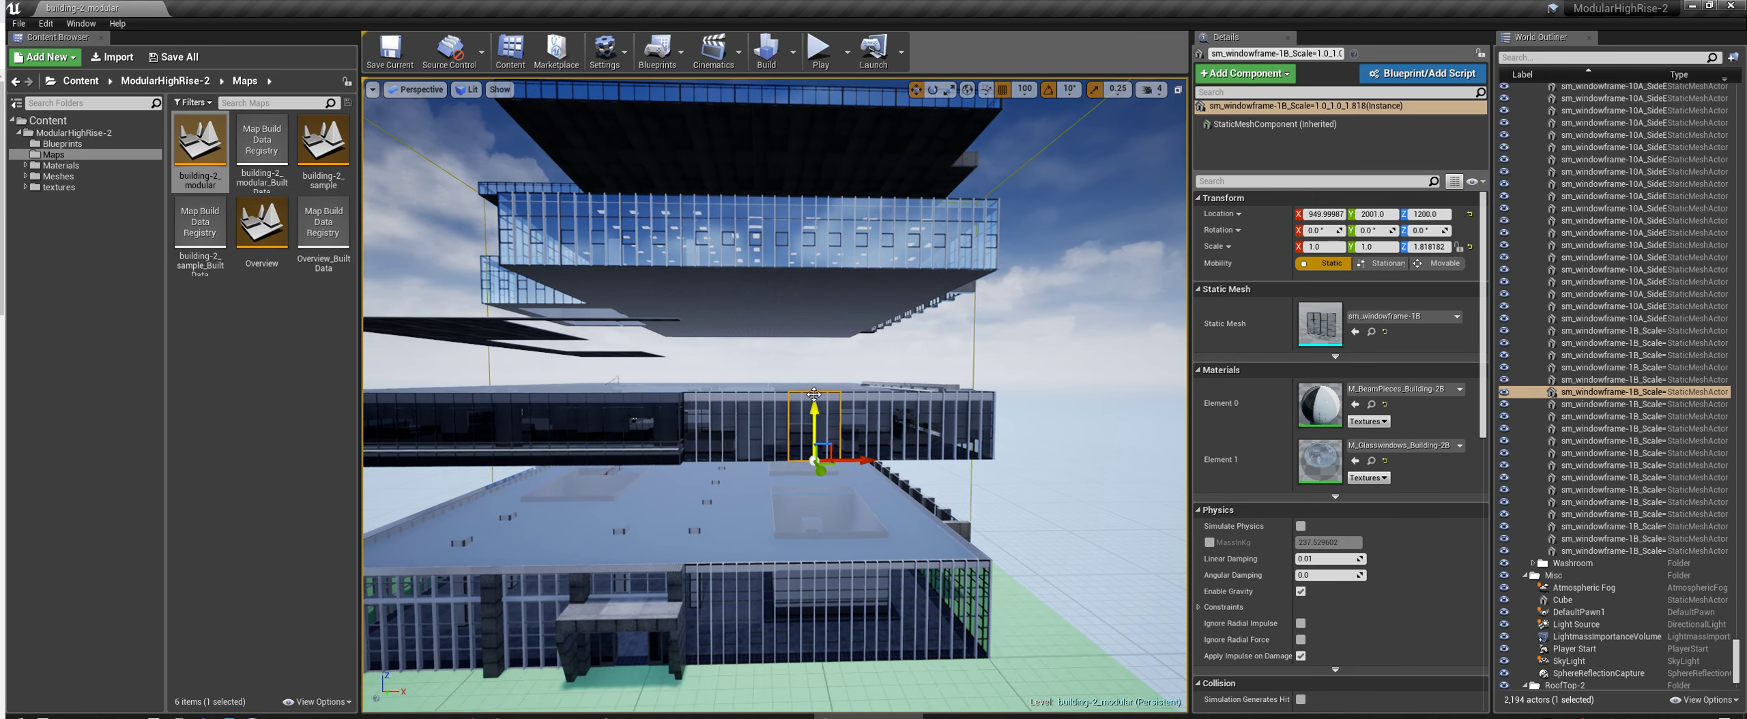
pyautogui.press('s')
pyautogui.moveTo(780, 419); pyautogui.dragTo(787, 445, button='right')
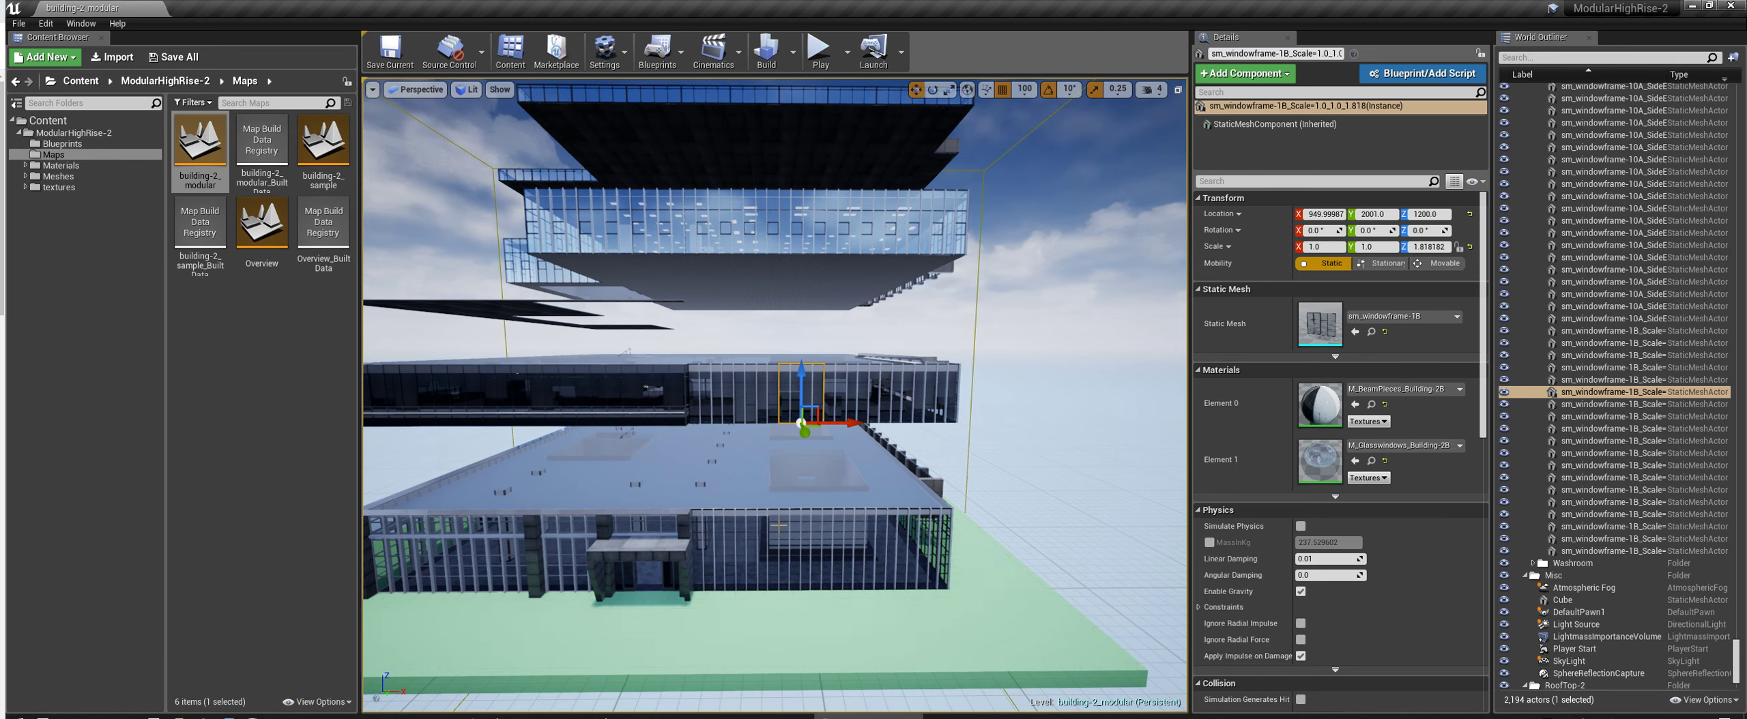
pyautogui.click(779, 548)
pyautogui.moveTo(779, 548); pyautogui.dragTo(781, 348, button='right')
pyautogui.press('w')
pyautogui.press('s')
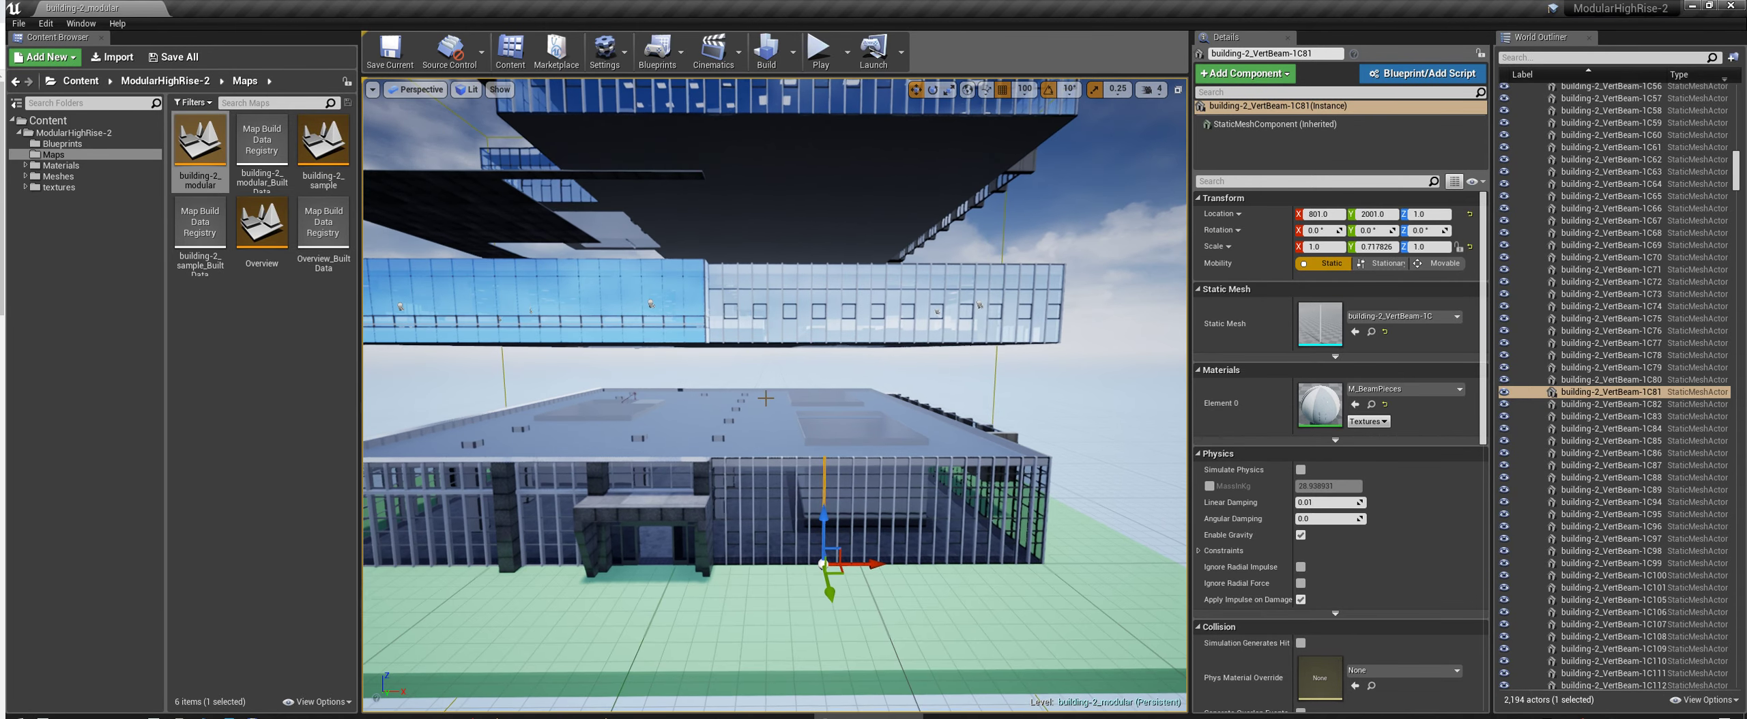
pyautogui.click(781, 334)
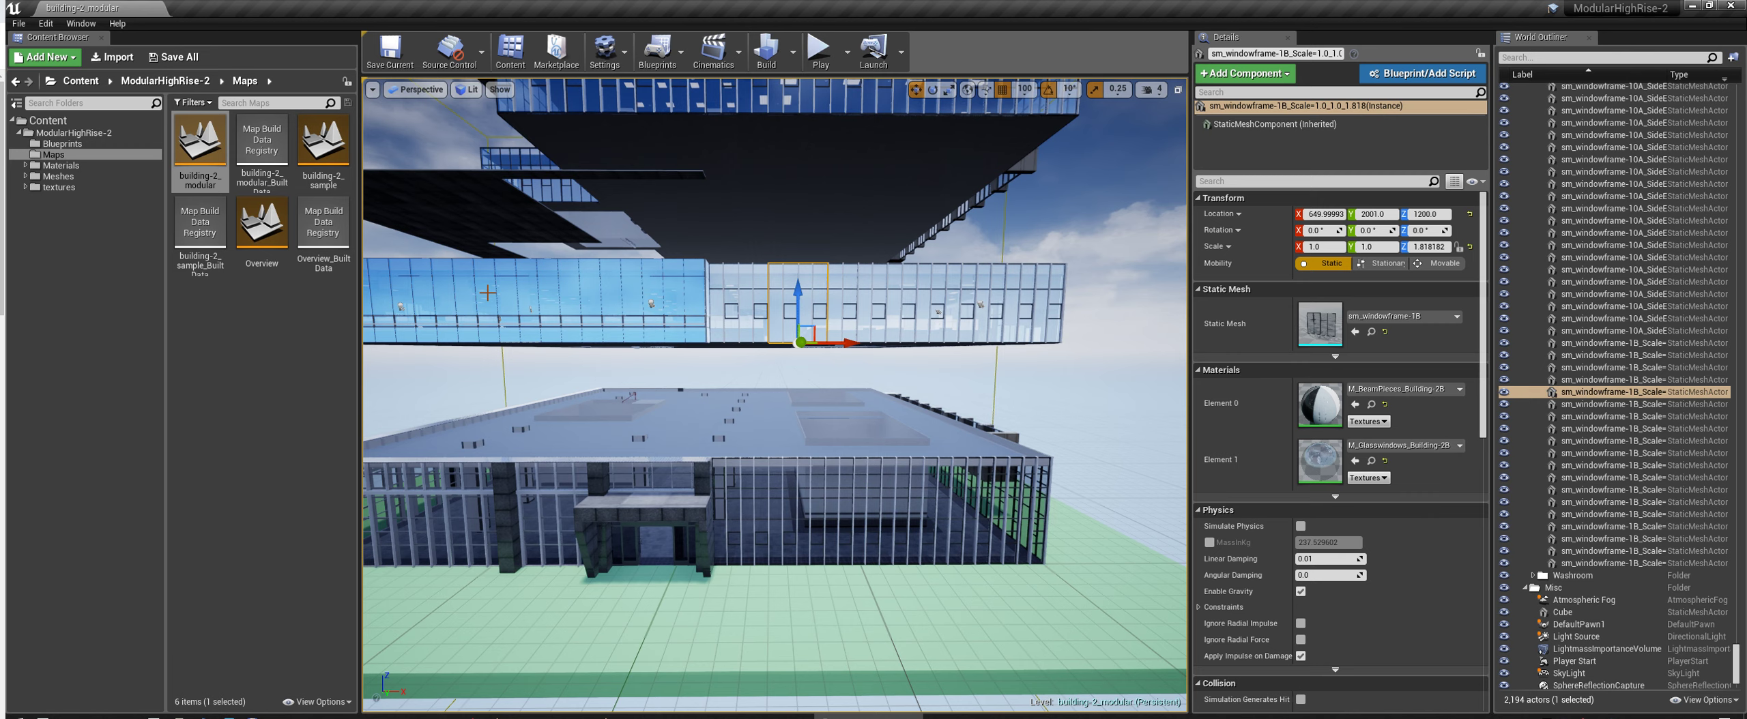
pyautogui.click(268, 355)
pyautogui.press('s')
pyautogui.moveTo(753, 356); pyautogui.dragTo(640, 233, button='right')
# - Switch the viewport to the Front view, clear the selection and frame all of the building's storeys
pyautogui.click(434, 95)
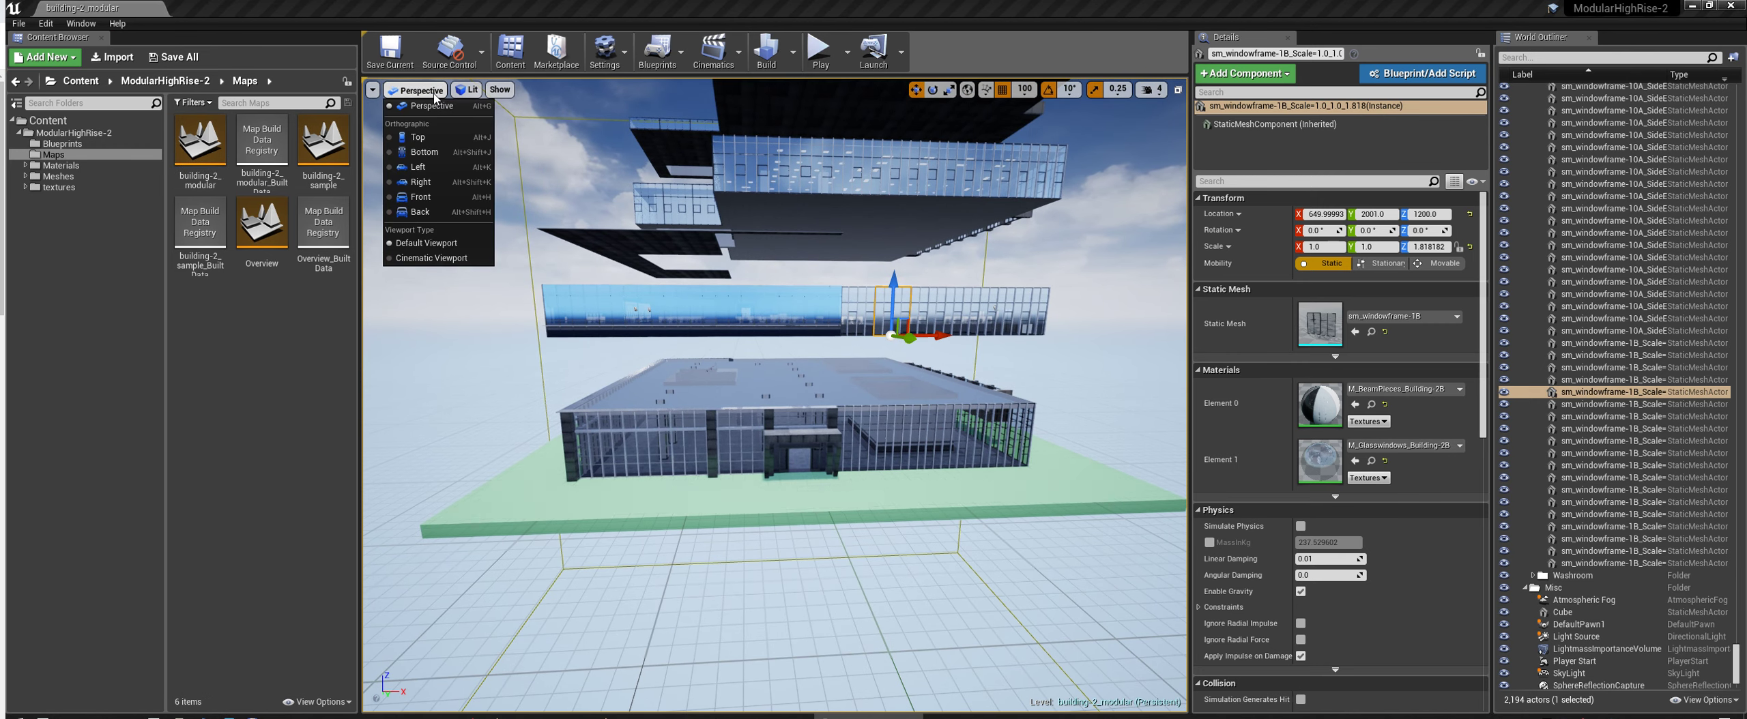
pyautogui.click(421, 196)
pyautogui.scroll(-10, 764, 331)
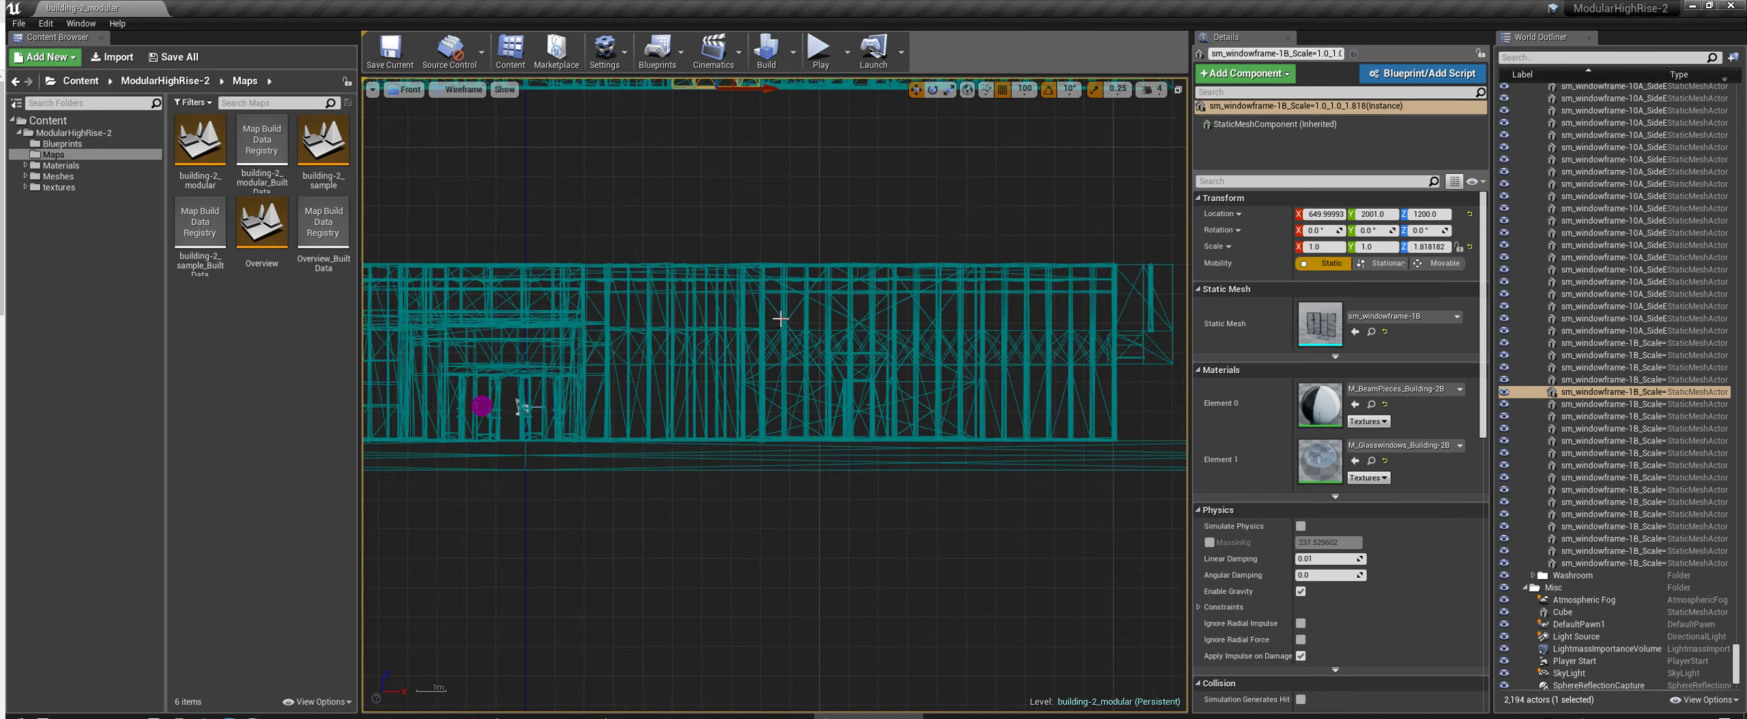
pyautogui.scroll(-5, 777, 320)
pyautogui.click(774, 279)
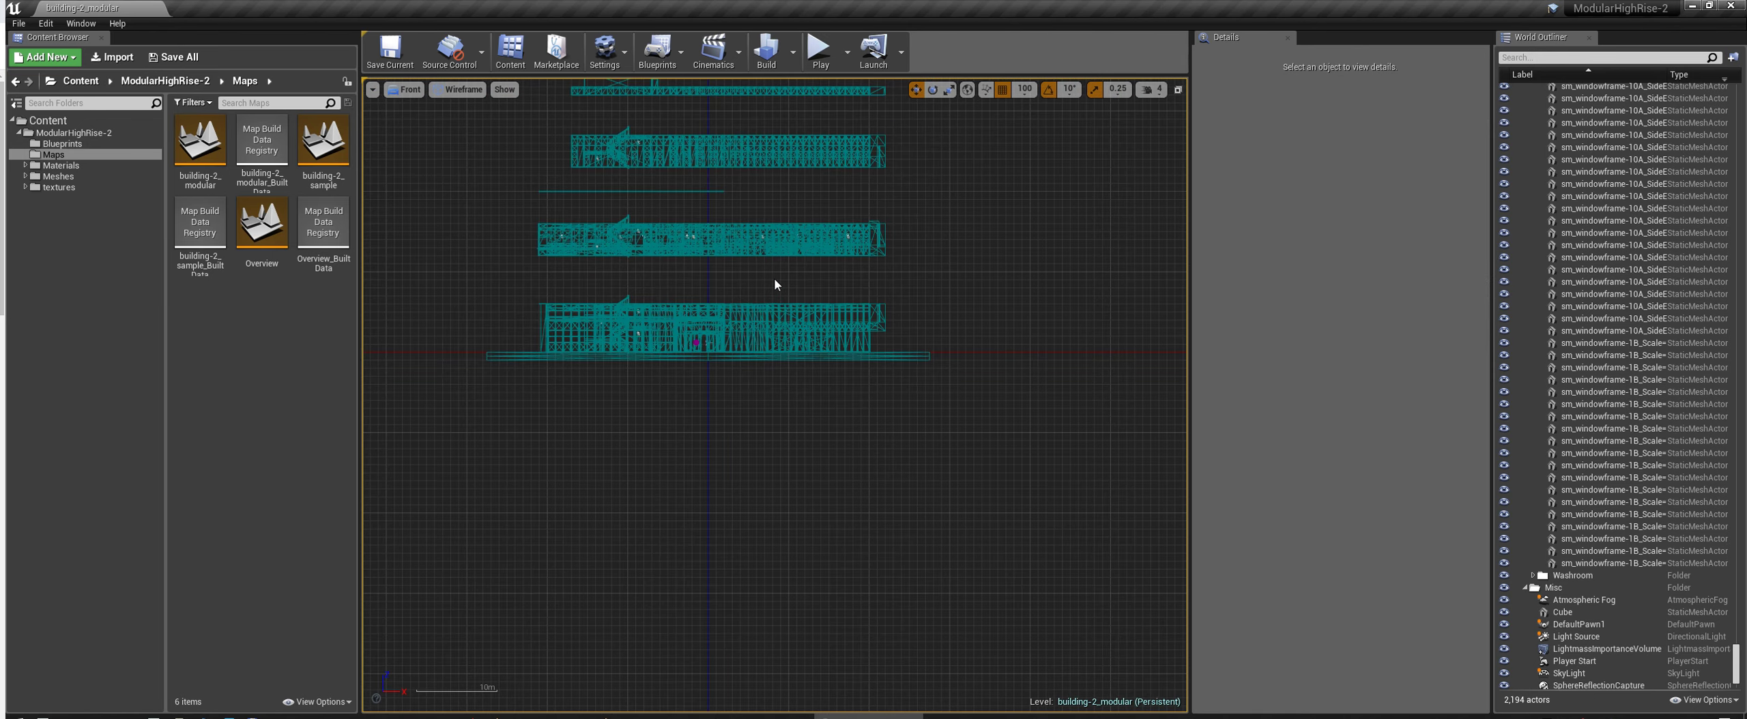
pyautogui.scroll(-2, 772, 276)
pyautogui.moveTo(858, 176); pyautogui.dragTo(874, 318, button='right')
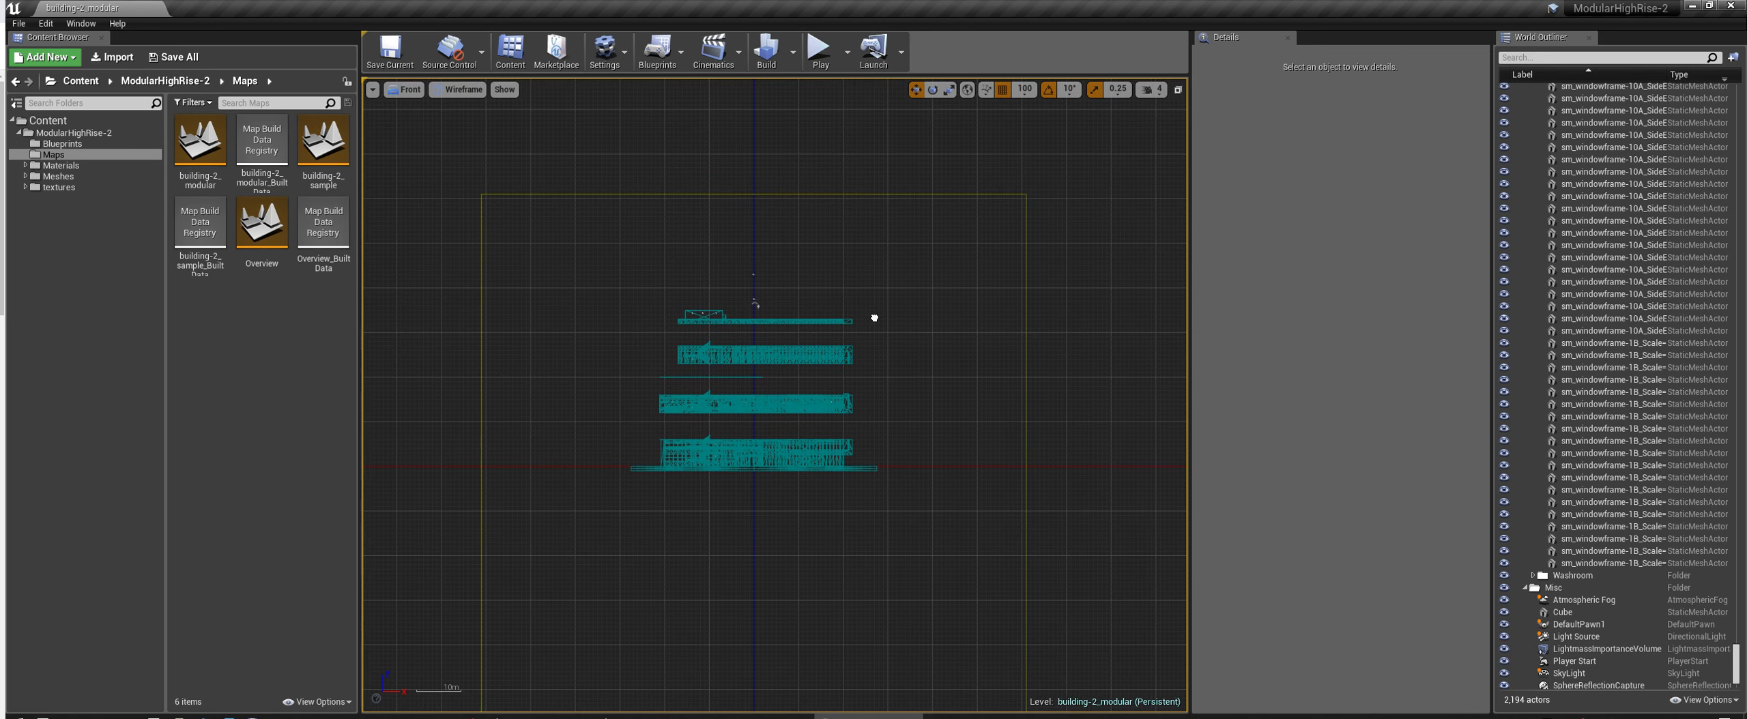
# - Collapse the Floor-1, Floor-Top, Floor-X, Misc and RoofTop-2 folders in the World Outliner
pyautogui.click(1587, 515)
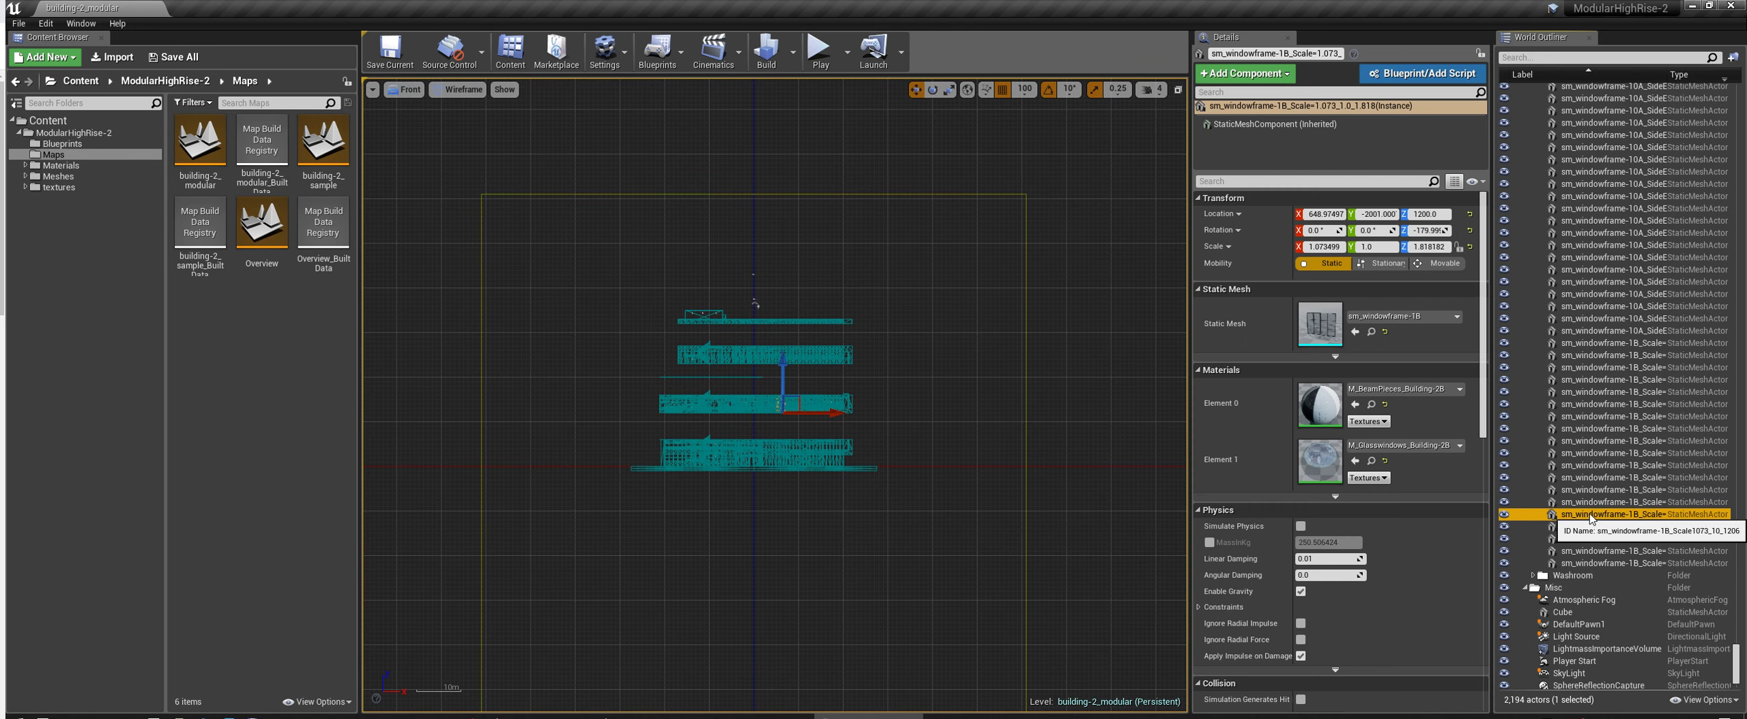
pyautogui.press('Left')
pyautogui.press('Left')
pyautogui.press('Left')
pyautogui.press('Left')
pyautogui.click(1574, 373)
pyautogui.press('Left')
pyautogui.press('Left')
pyautogui.press('Left')
pyautogui.press('Left')
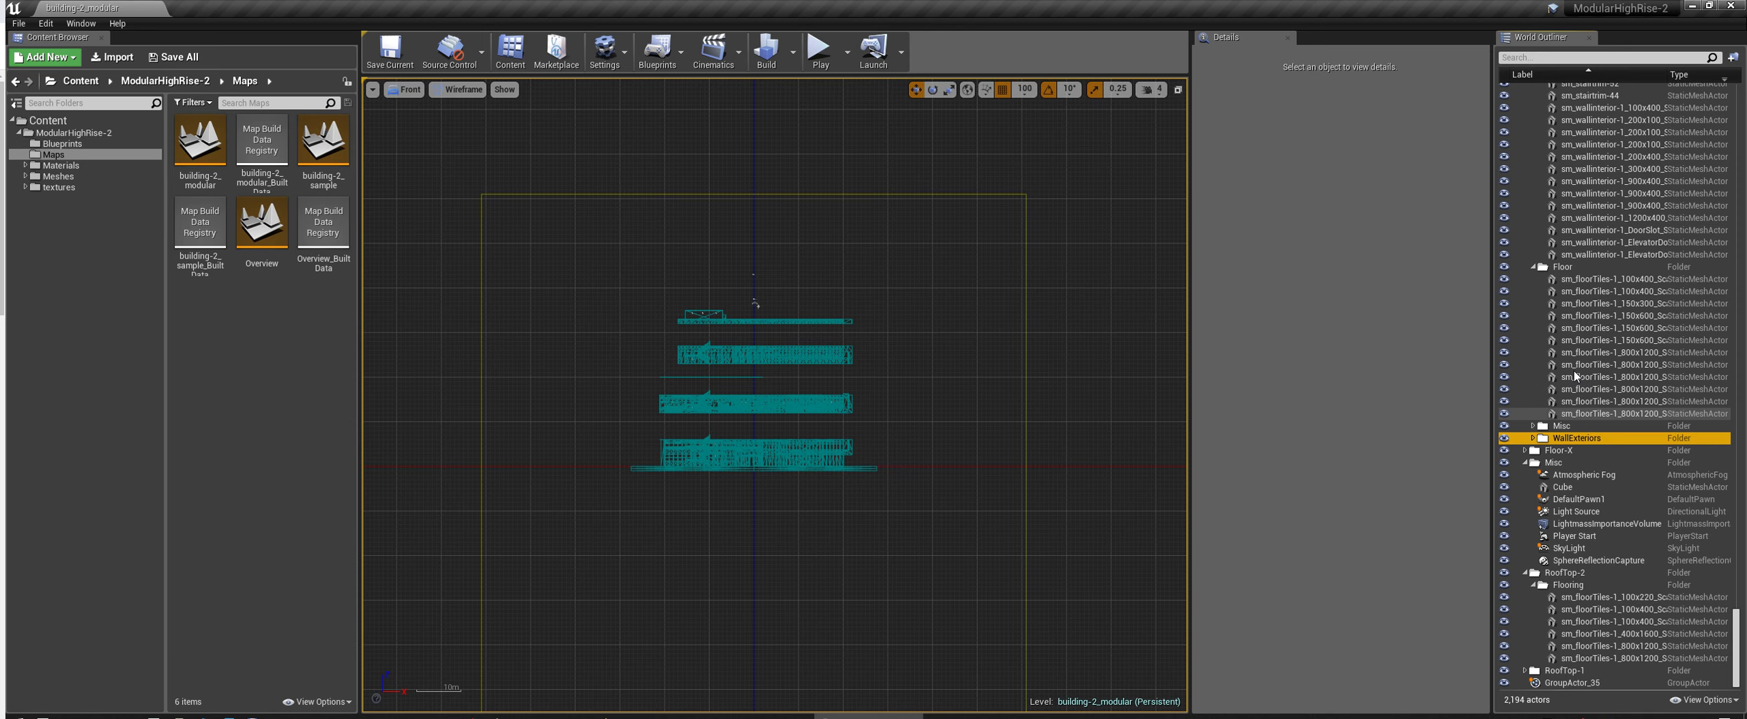
pyautogui.press('Left')
pyautogui.press('Left')
pyautogui.press('Right')
pyautogui.press('Down')
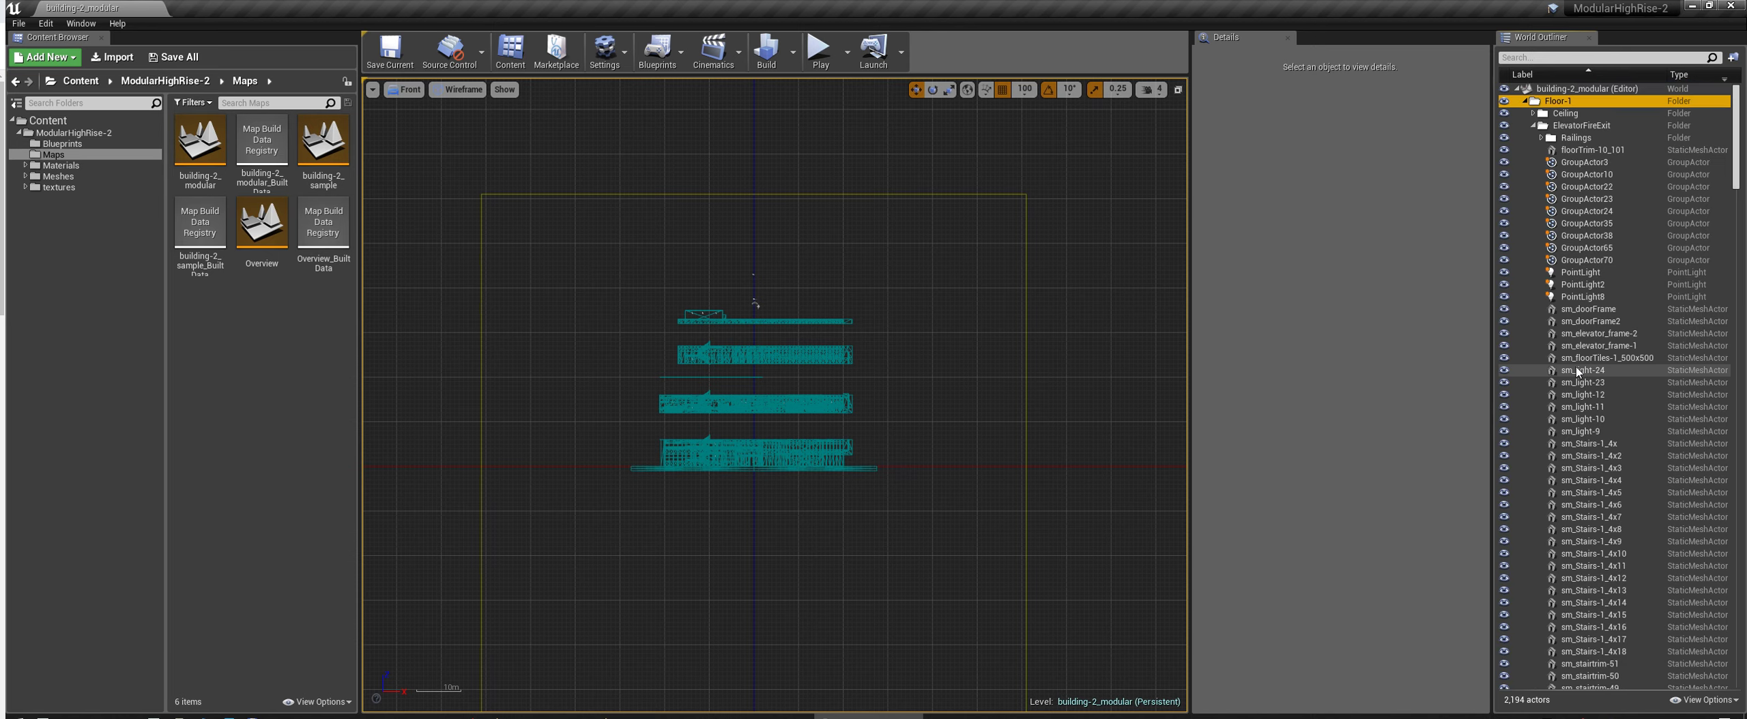
pyautogui.press('Left')
pyautogui.press('Left')
pyautogui.press('Down')
pyautogui.press('Down')
pyautogui.press('Down')
pyautogui.press('Down')
pyautogui.press('Left')
pyautogui.press('Down')
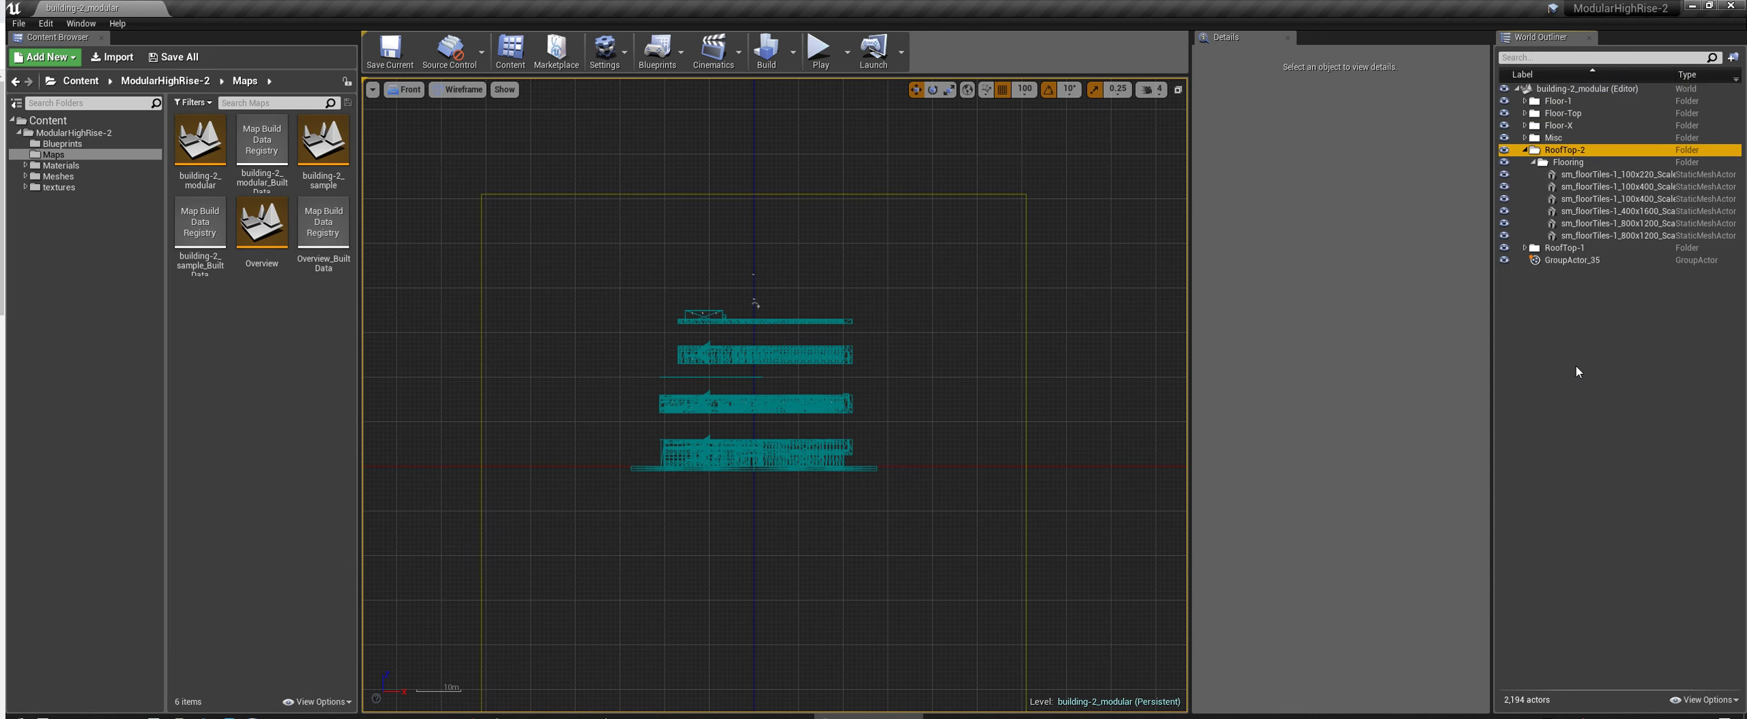
pyautogui.press('Left')
# - Hide all actors of the Misc folder, from Atmospheric Fog to SphereReflectionCapture, and collapse the folder again
pyautogui.press('Up')
pyautogui.press('Right')
pyautogui.press('Down')
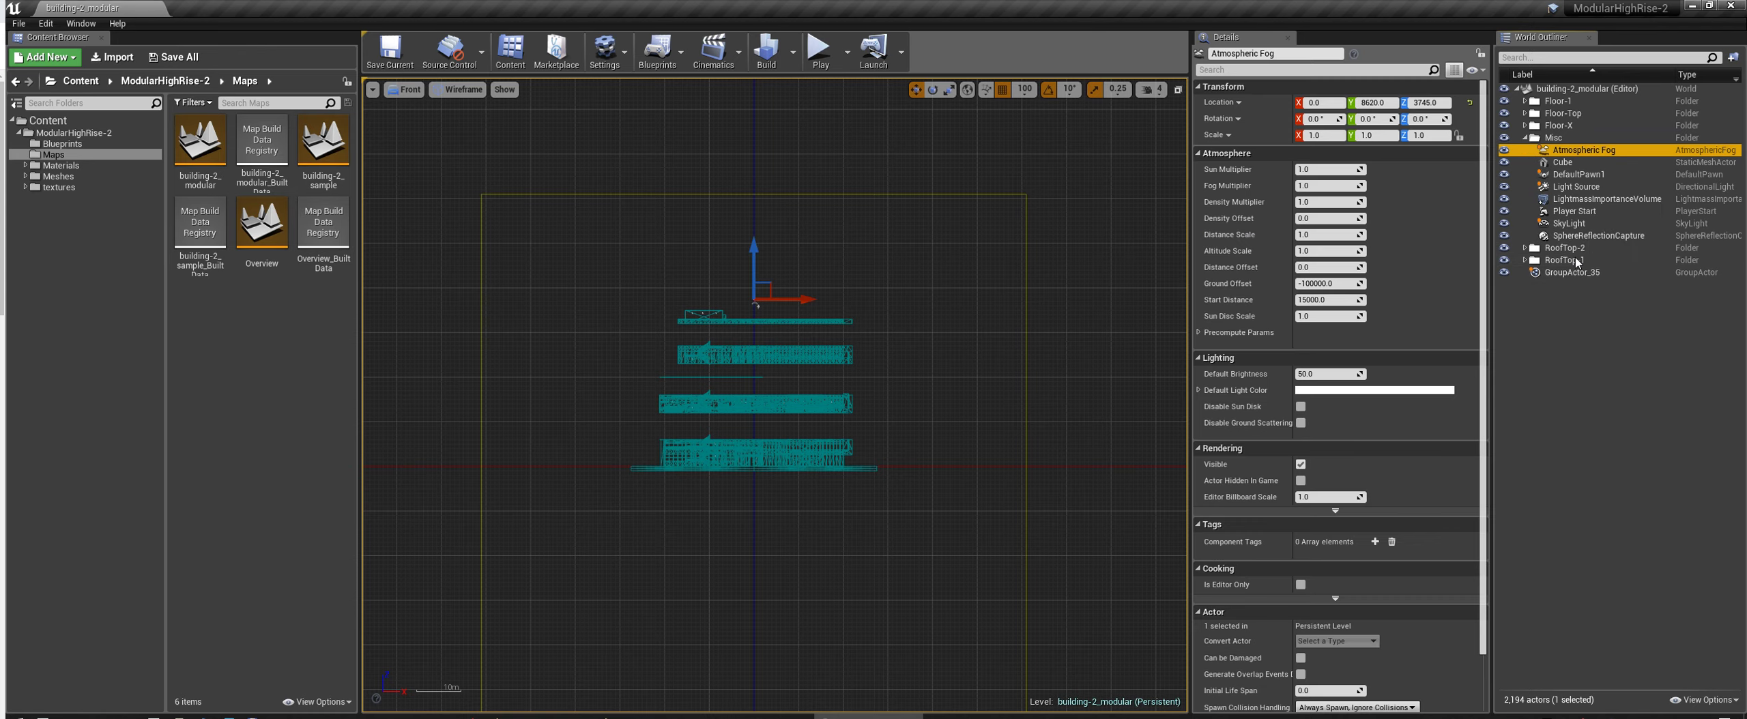
pyautogui.keyDown('shift'); pyautogui.click(1584, 236); pyautogui.keyUp('shift')
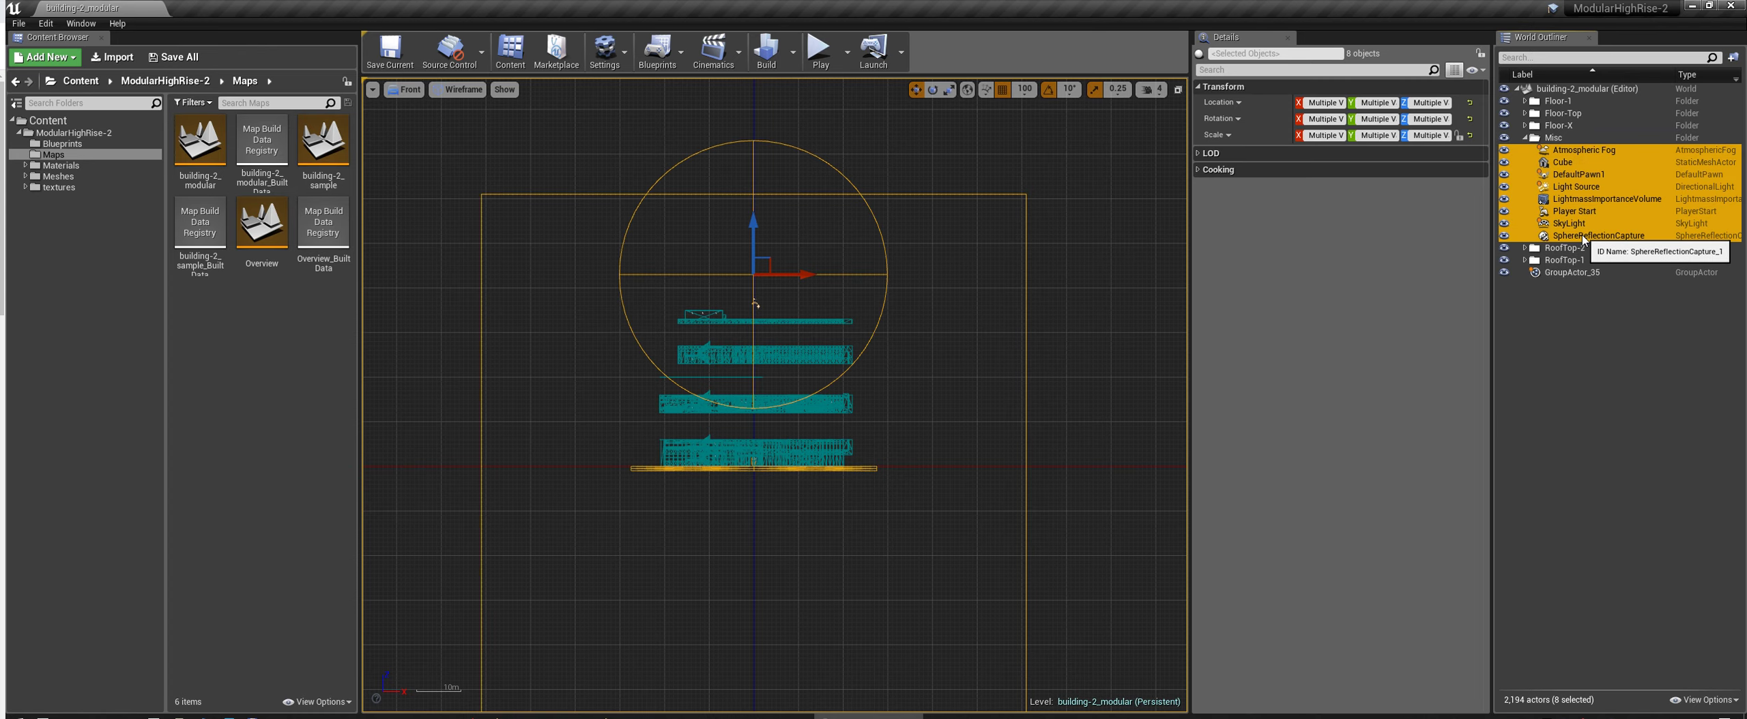
pyautogui.press('h')
pyautogui.click(1525, 137)
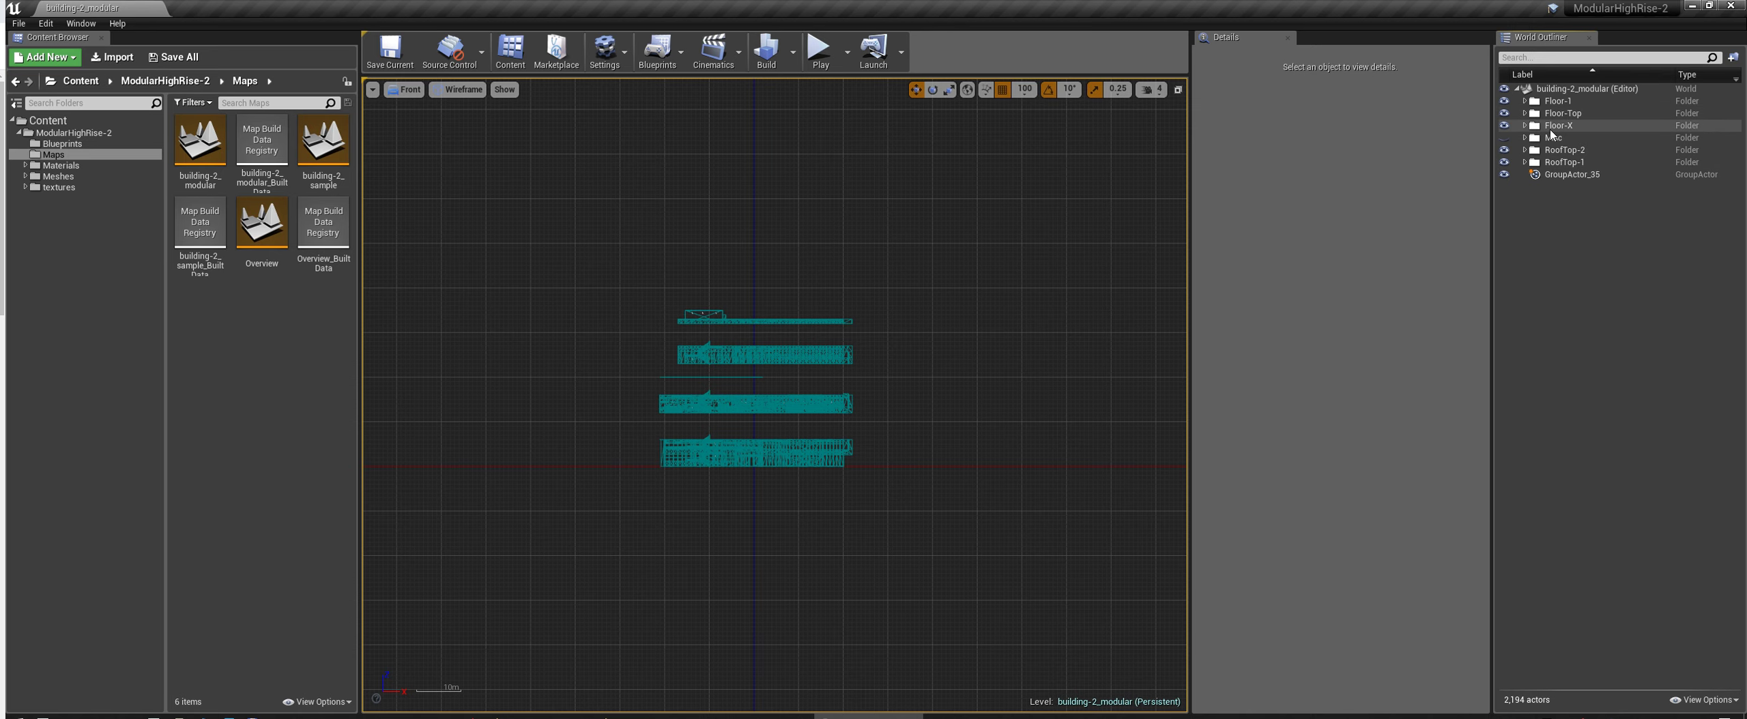
# - Marquee-select the storey above the ground floor in the front view and check its actors in the World Outliner
pyautogui.scroll(3, 720, 409)
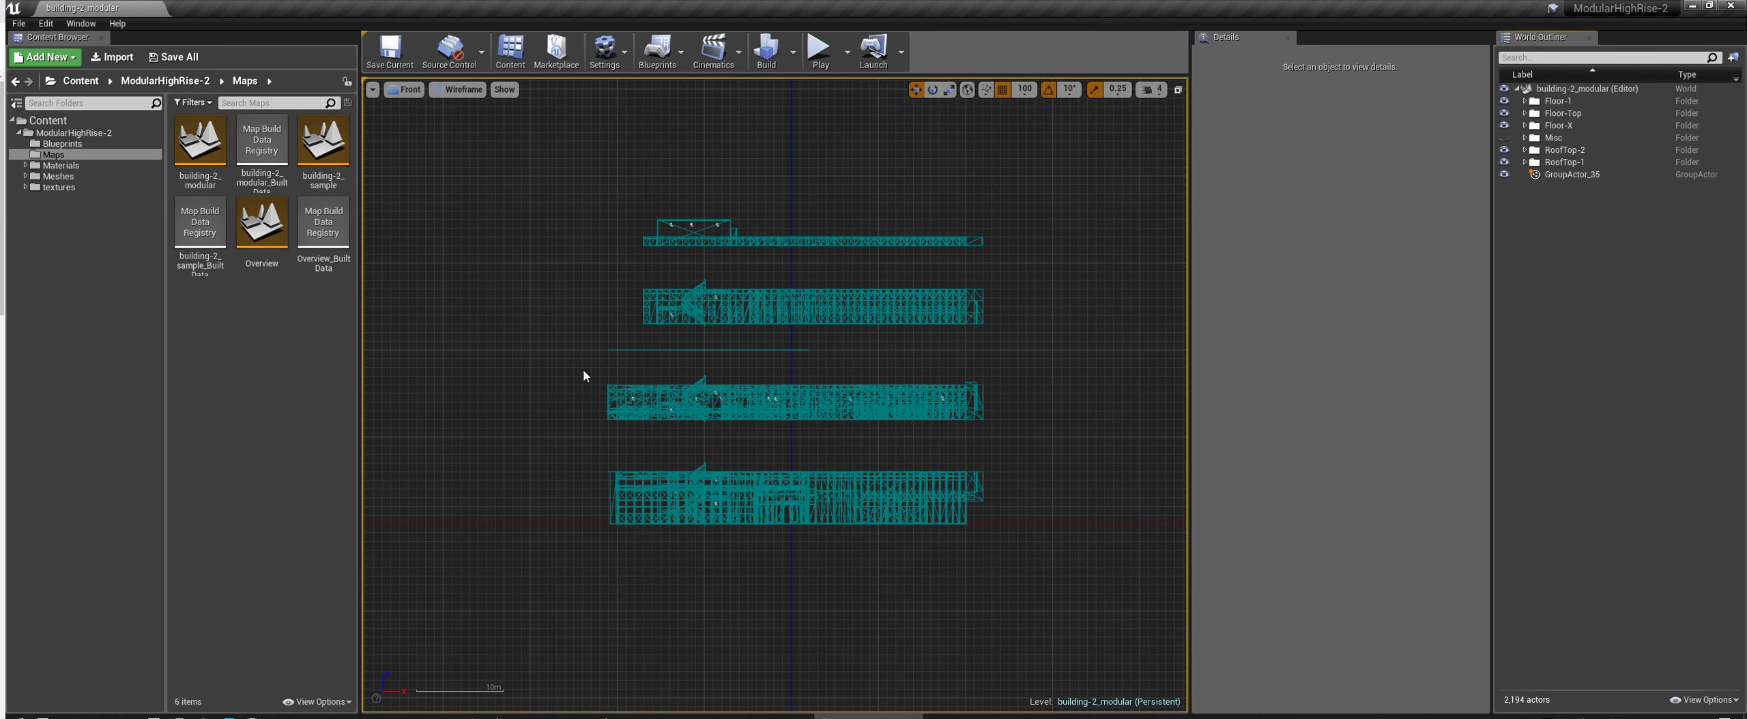
pyautogui.moveTo(589, 368); pyautogui.dragTo(1013, 431)
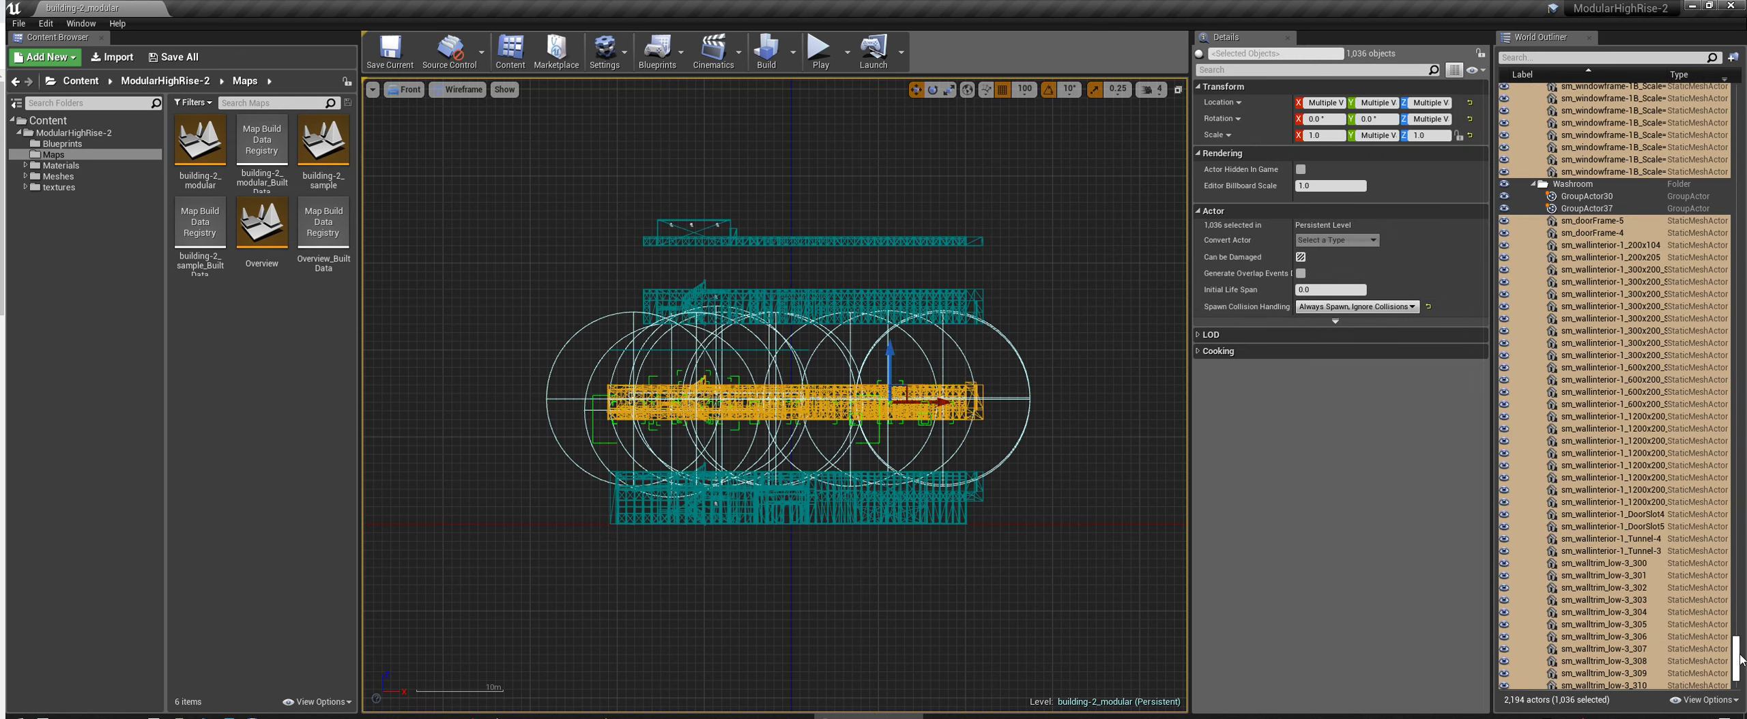
pyautogui.moveTo(1737, 658); pyautogui.dragTo(1740, 174)
# - Move the Sky Sphere actor from the Misc subfolder of Floor-Top to the top-level Misc folder
pyautogui.click(1587, 485)
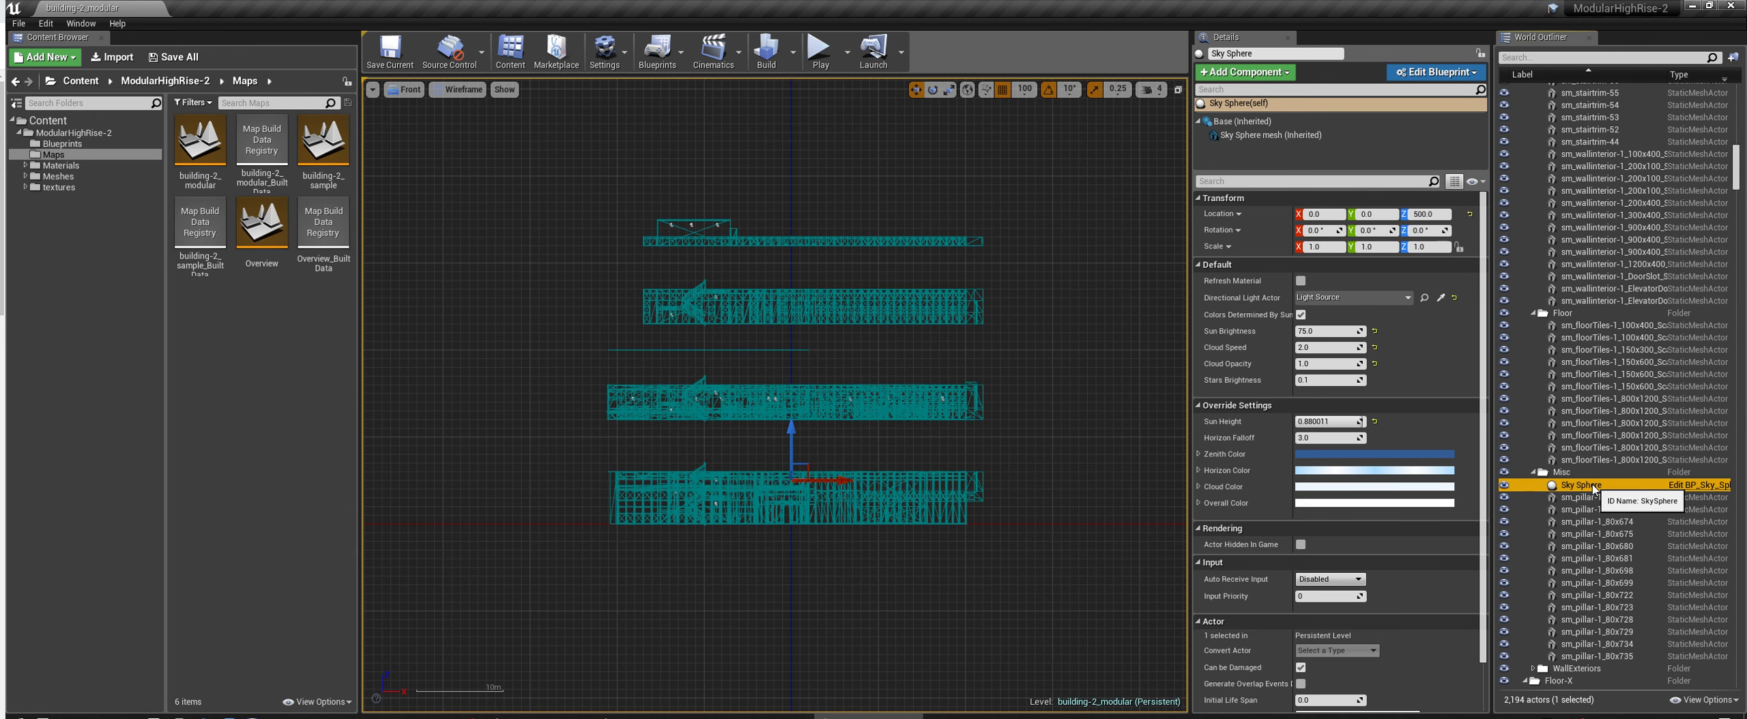
pyautogui.rightClick(1592, 488)
pyautogui.moveTo(1638, 476)
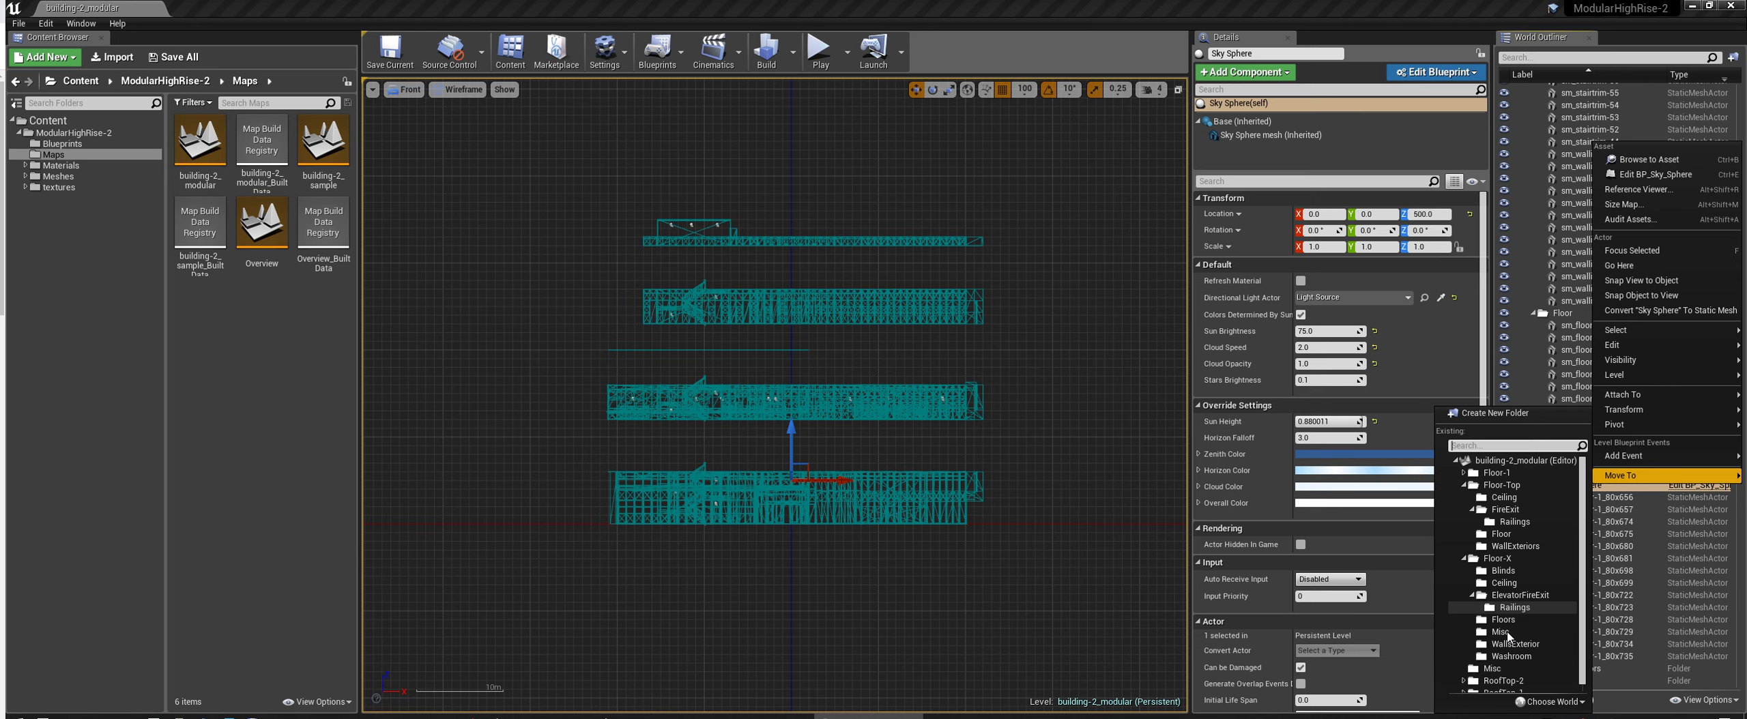
pyautogui.scroll(-1, 1504, 625)
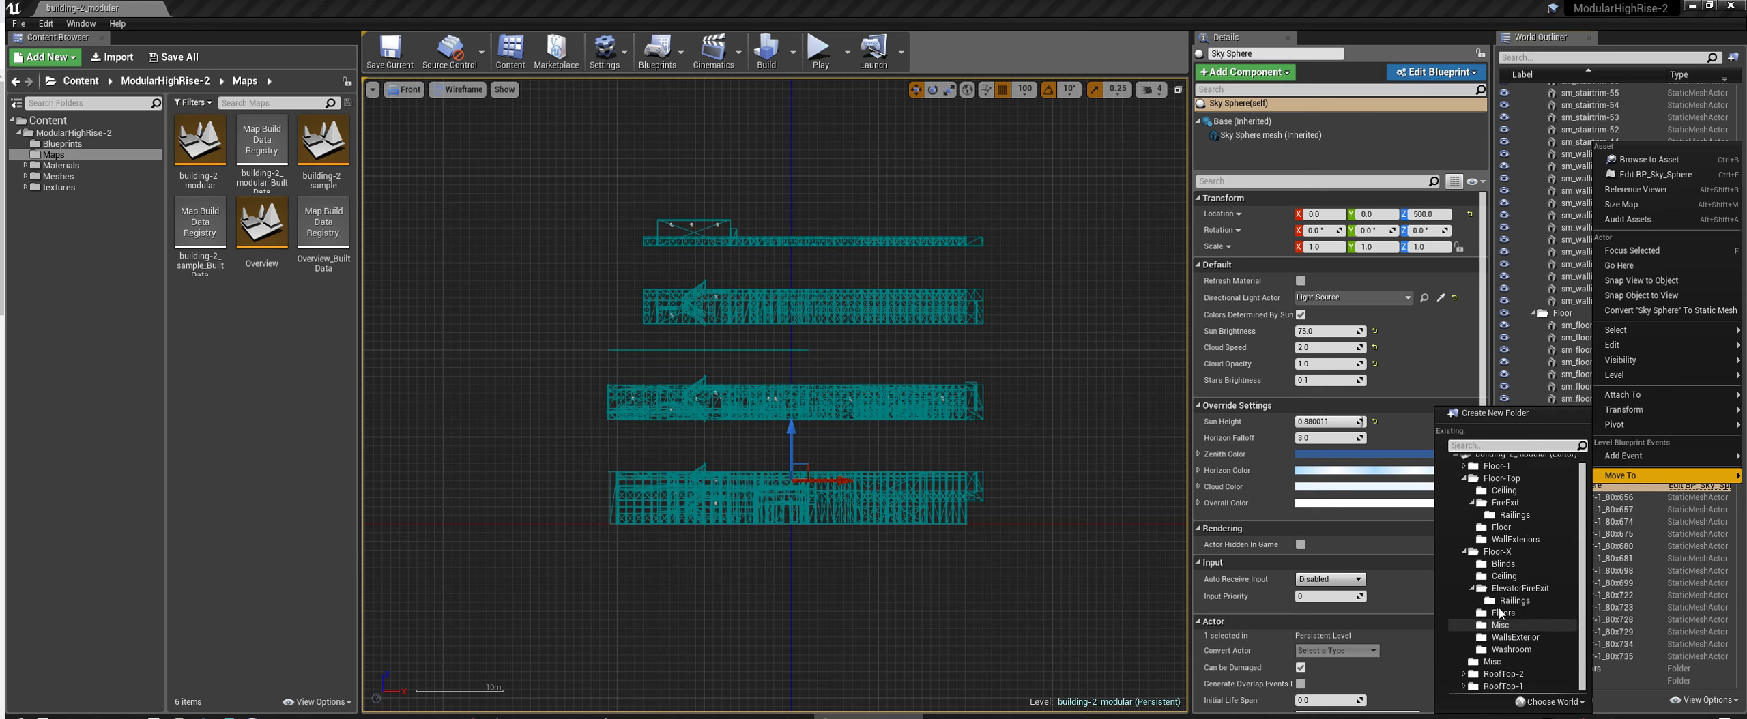
pyautogui.click(1464, 551)
pyautogui.click(1502, 633)
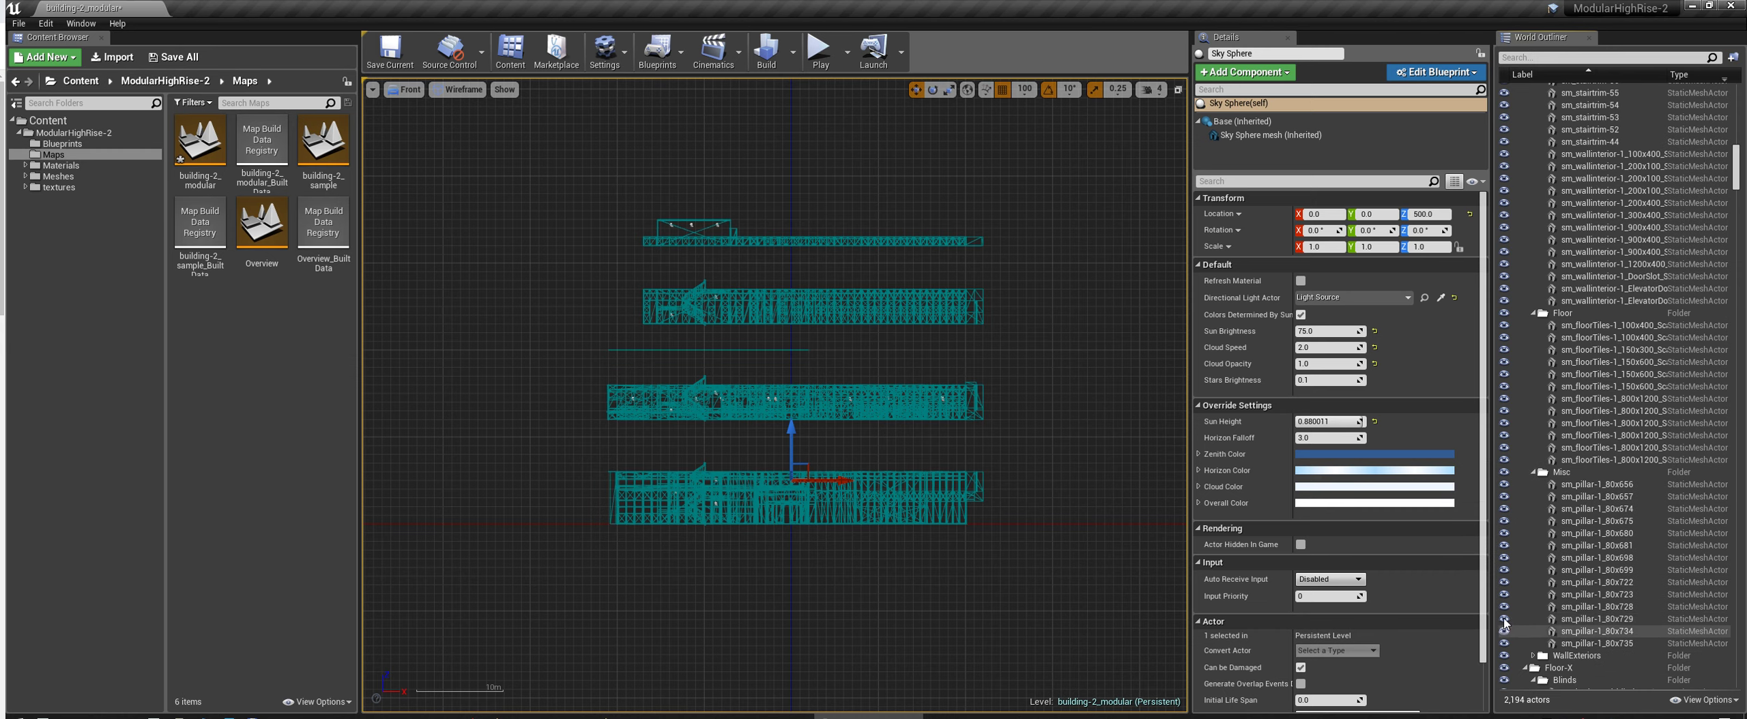
# - Marquee-select the ground-floor storey to check which actors belong to it, and clear the selection
pyautogui.moveTo(1737, 180); pyautogui.dragTo(1720, 642)
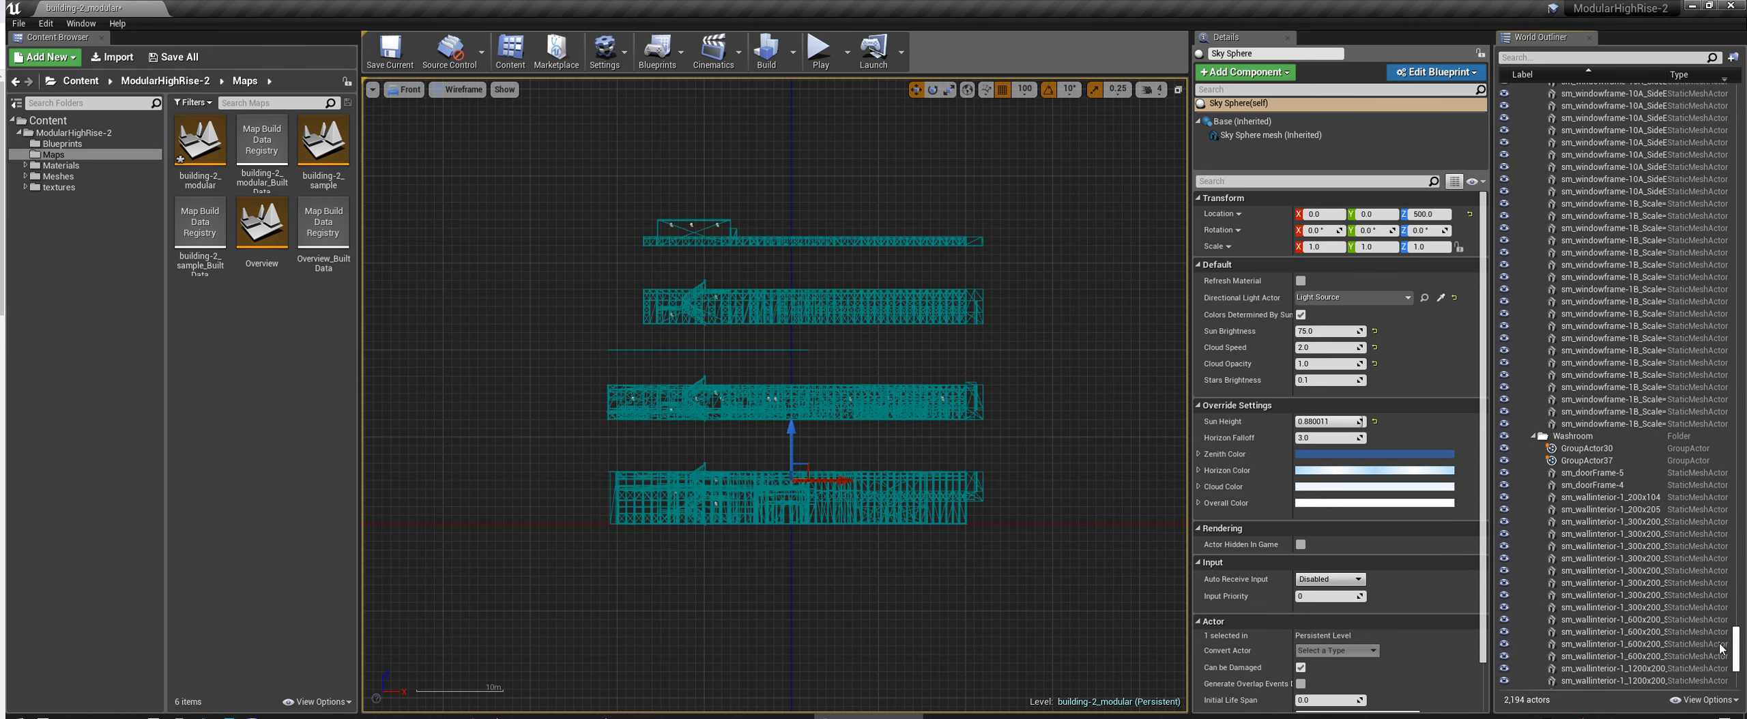
pyautogui.click(1038, 454)
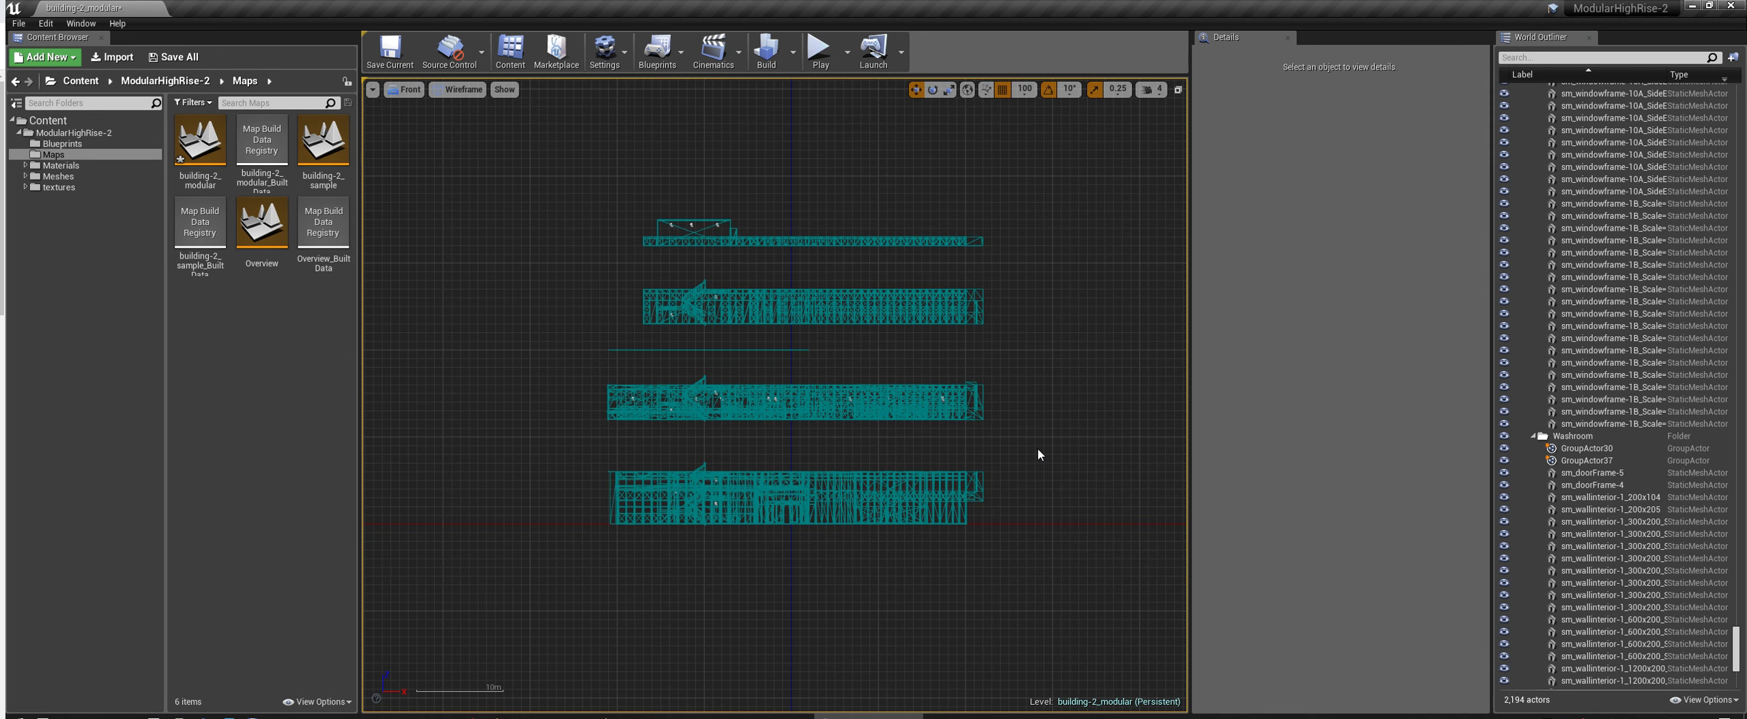
pyautogui.moveTo(1020, 444); pyautogui.dragTo(546, 543)
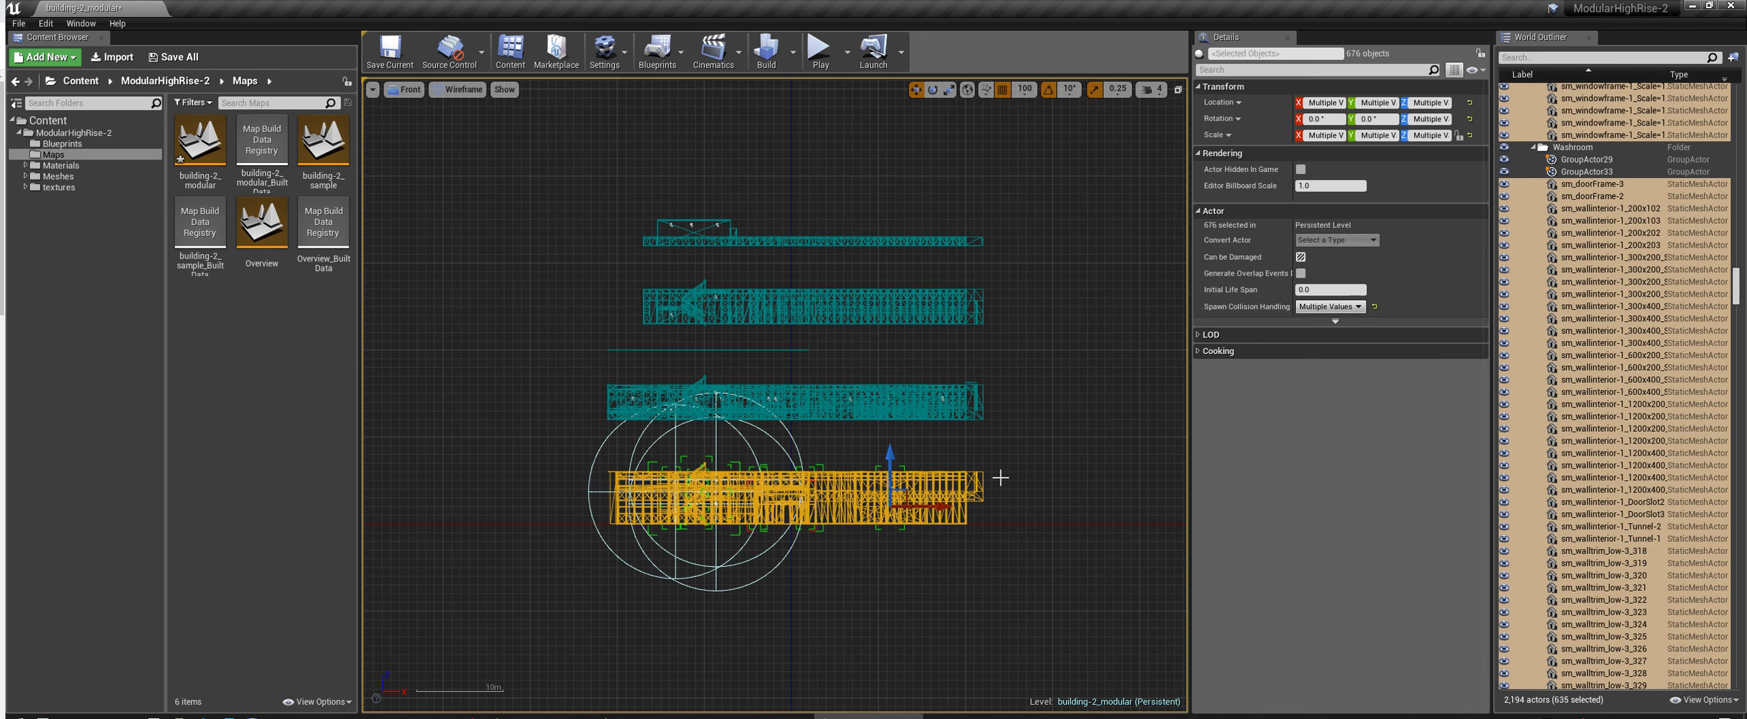
pyautogui.click(1137, 451)
# - Collapse the Floor-1, Floor-Top and Floor-X folders in the World Outliner, leaving the Misc folder expanded
pyautogui.click(1701, 288)
pyautogui.press('Left')
pyautogui.press('Left')
pyautogui.press('Left')
pyautogui.press('Left')
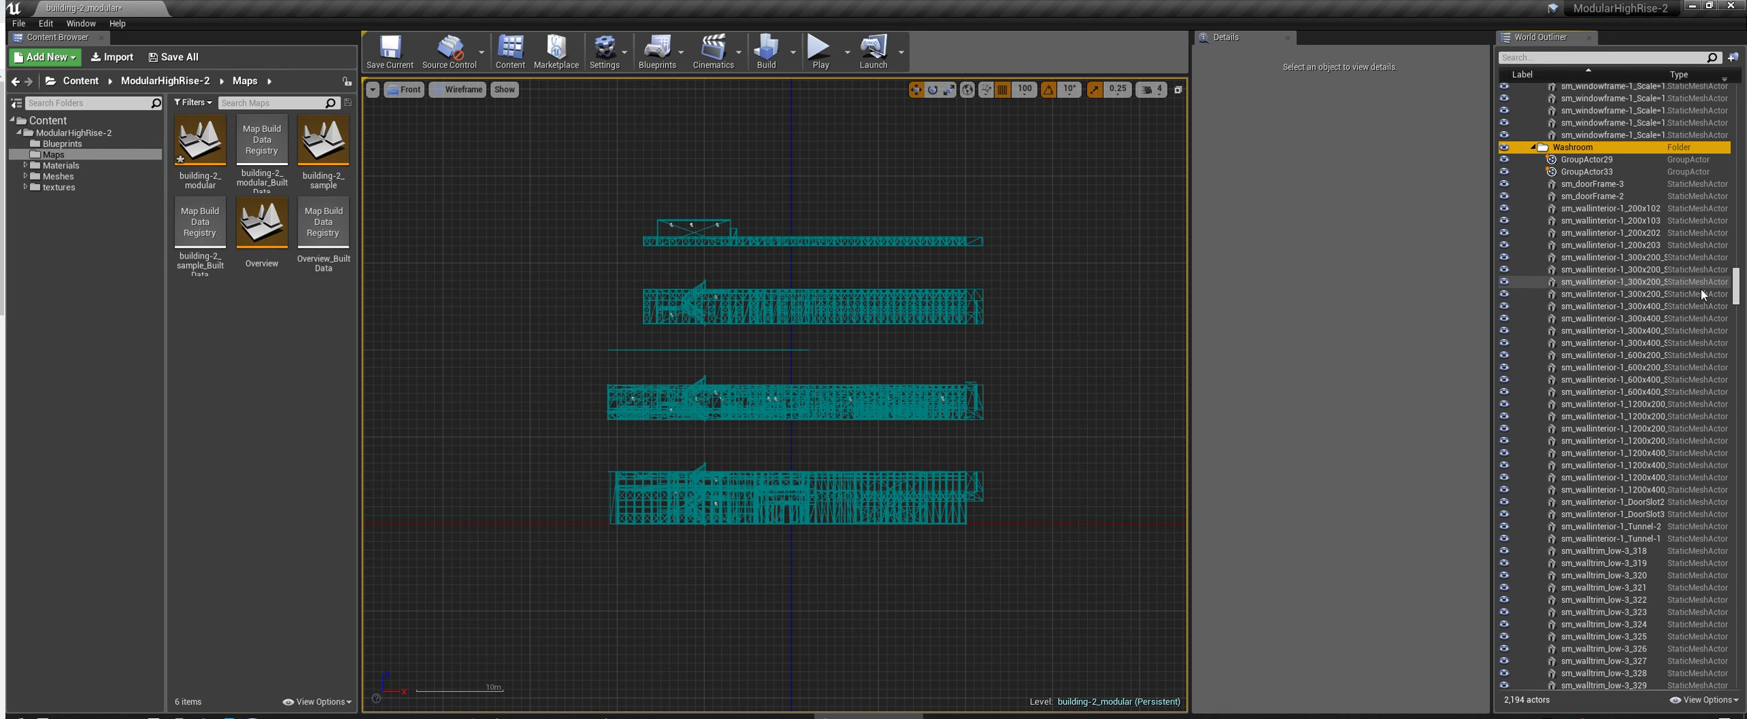
pyautogui.scroll(1, 1639, 354)
pyautogui.press('Down')
pyautogui.press('Left')
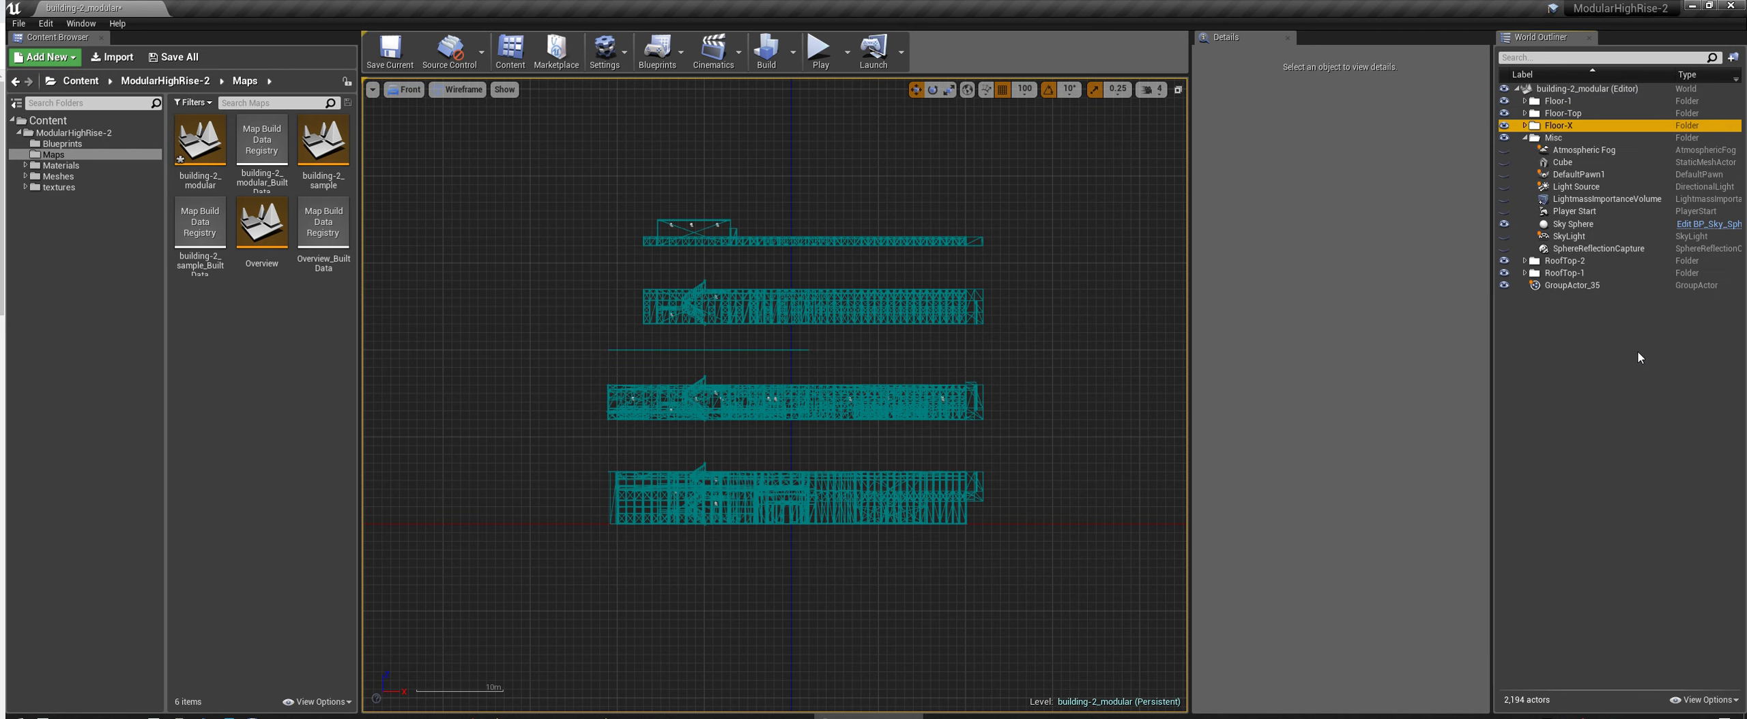
# - Collapse the Misc folder and expand Floor-X in the World Outliner to look through its subfolders and actors
pyautogui.press('Down')
pyautogui.press('Down')
pyautogui.press('Down')
pyautogui.press('Down')
pyautogui.press('Down')
pyautogui.press('Down')
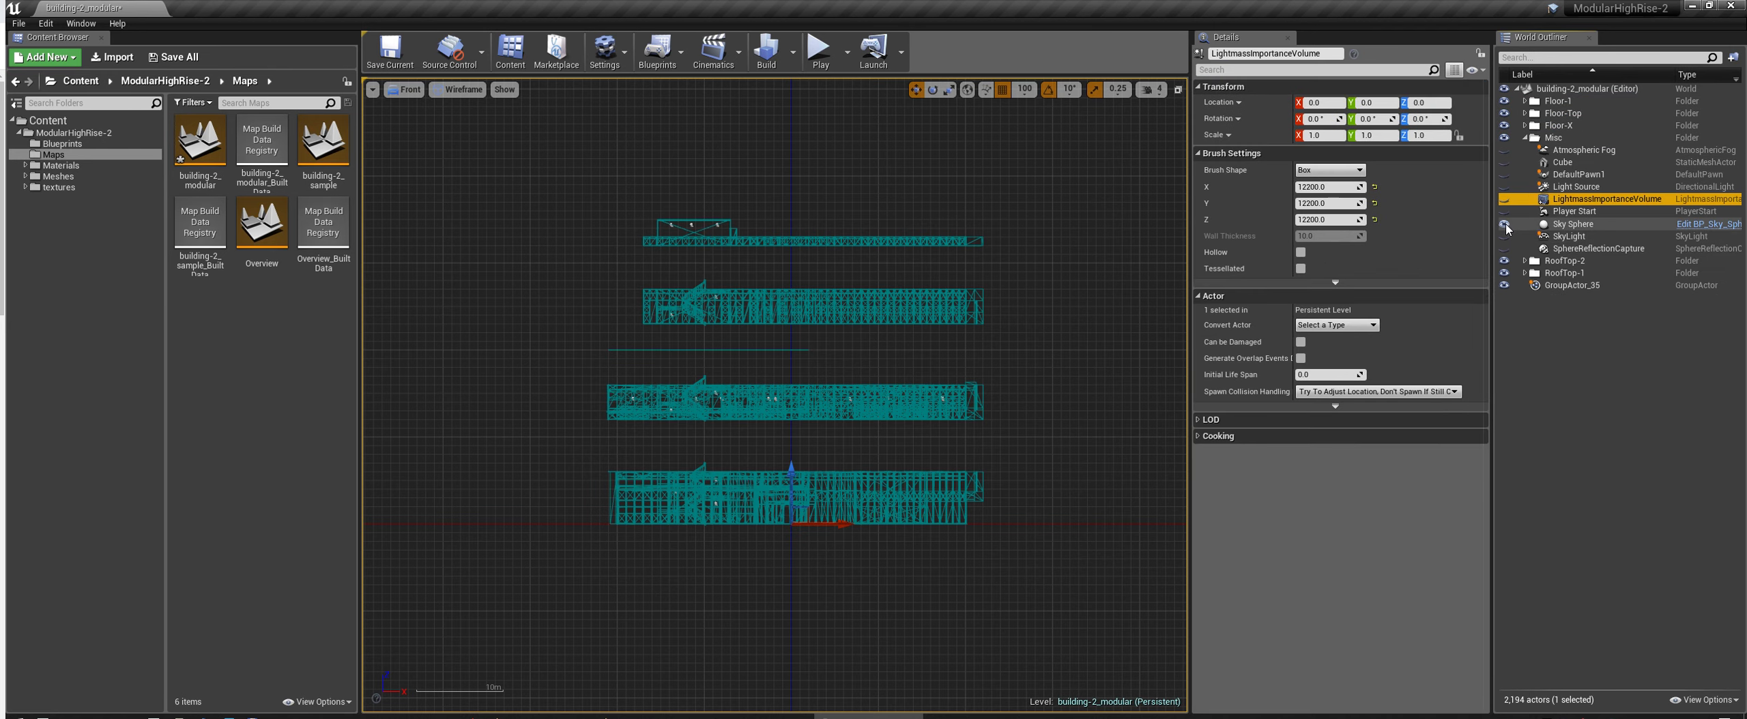
pyautogui.doubleClick(1549, 138)
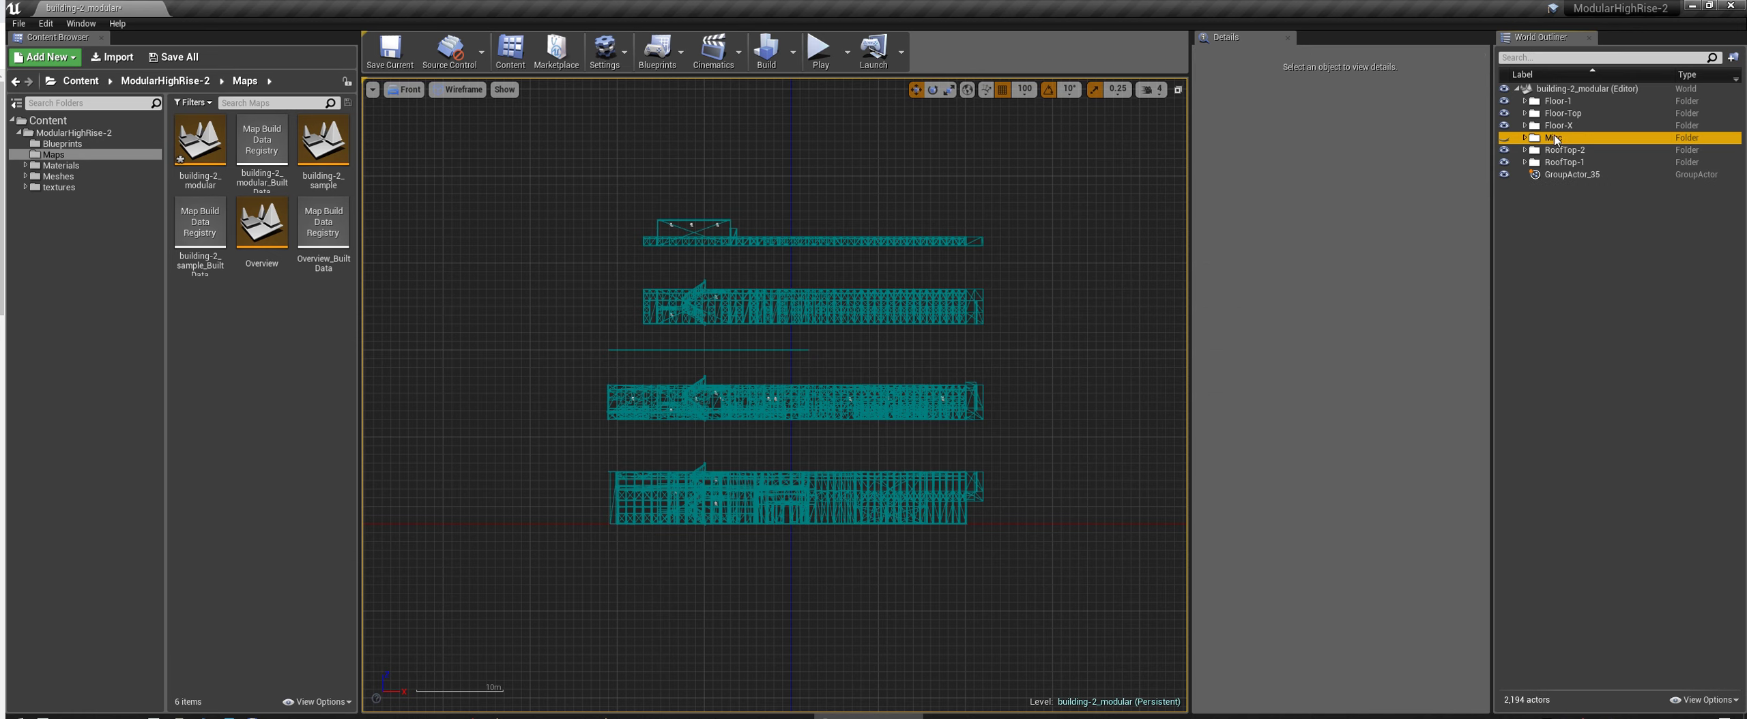
pyautogui.doubleClick(1551, 129)
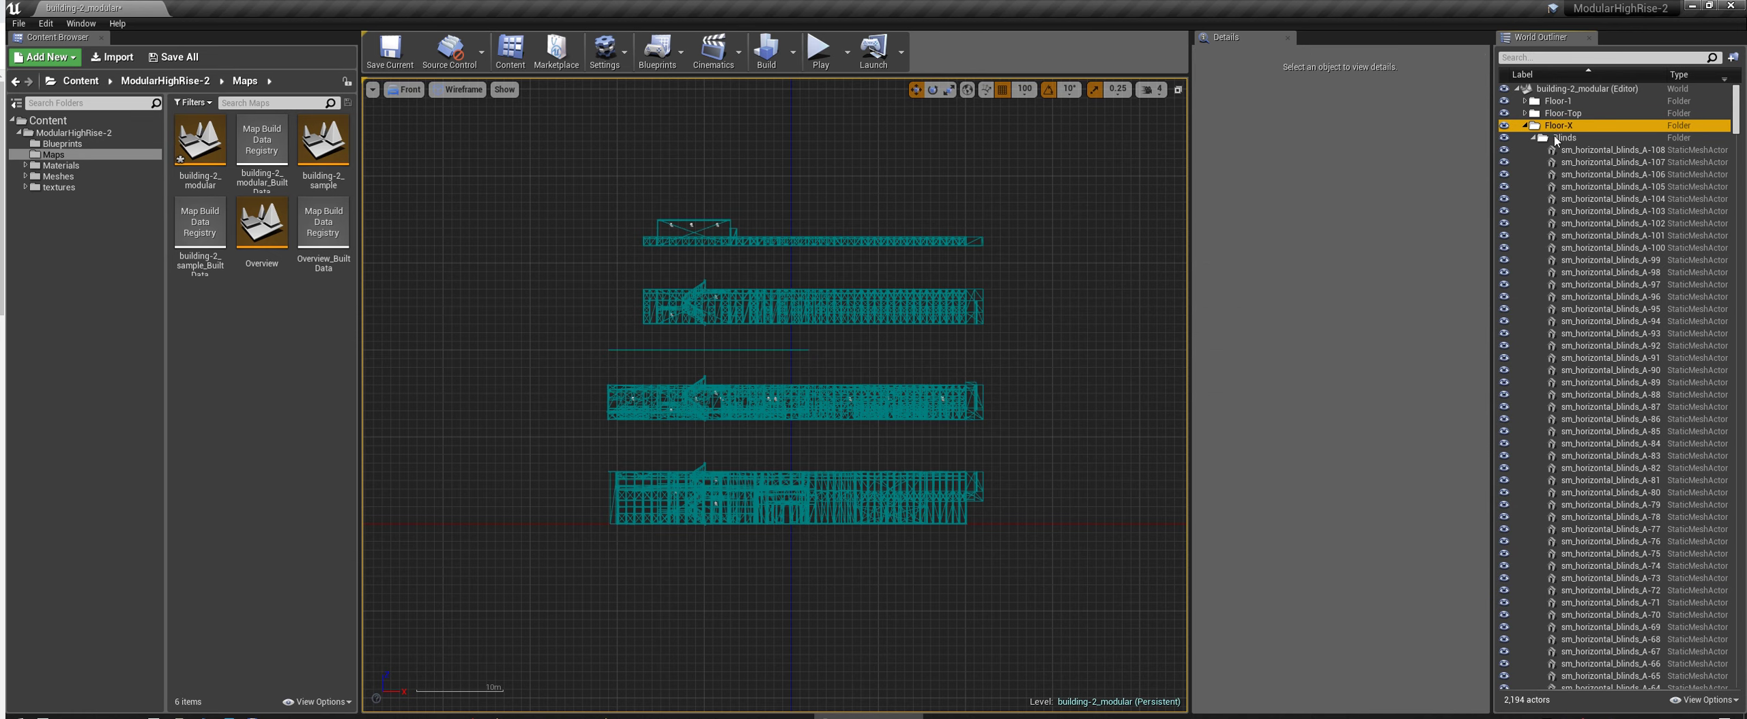
pyautogui.click(1557, 144)
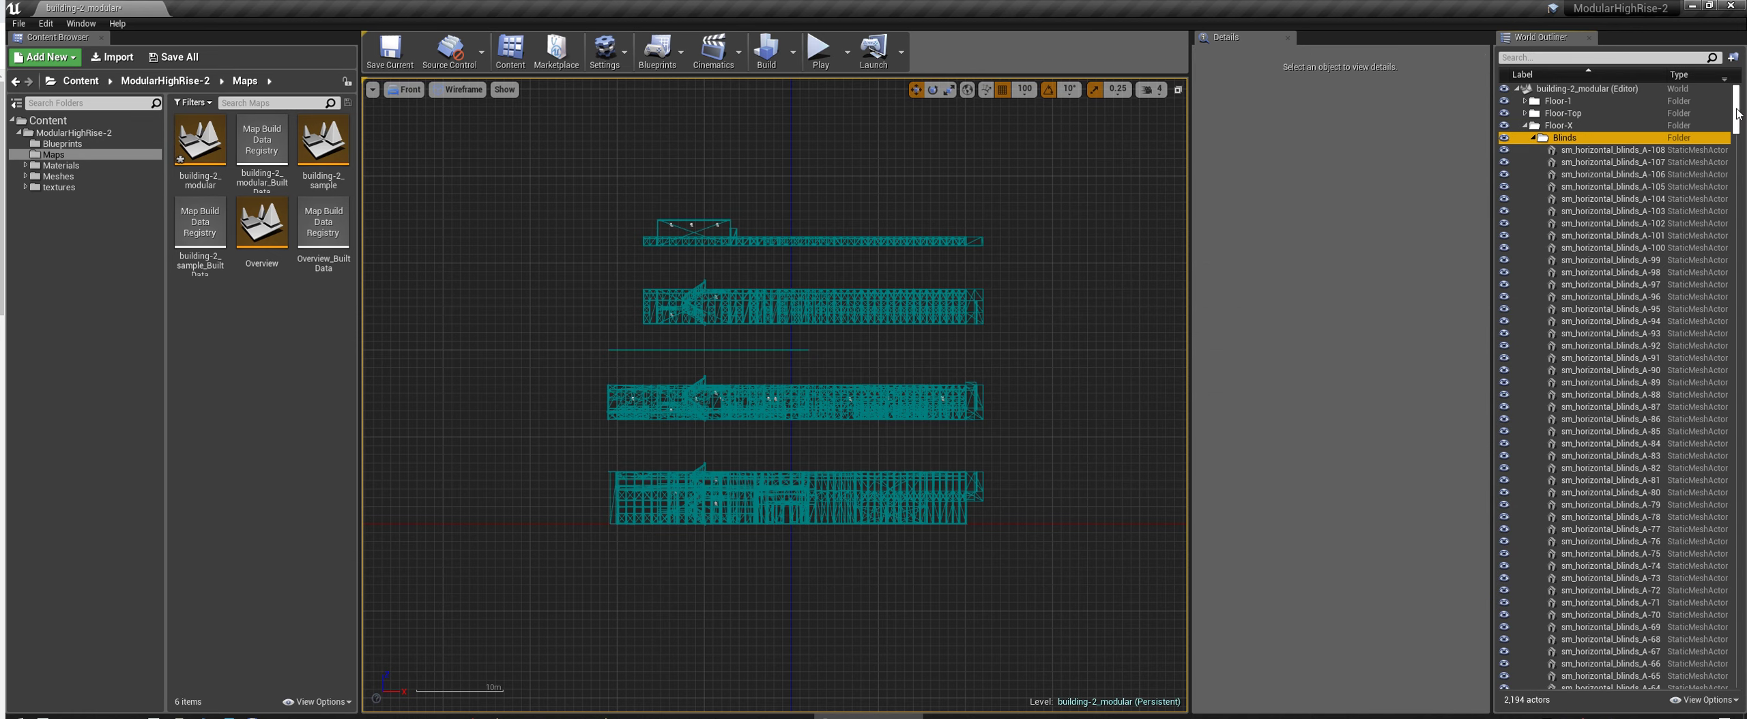
pyautogui.click(1653, 149)
pyautogui.moveTo(1737, 128); pyautogui.dragTo(1739, 242)
pyautogui.click(581, 398)
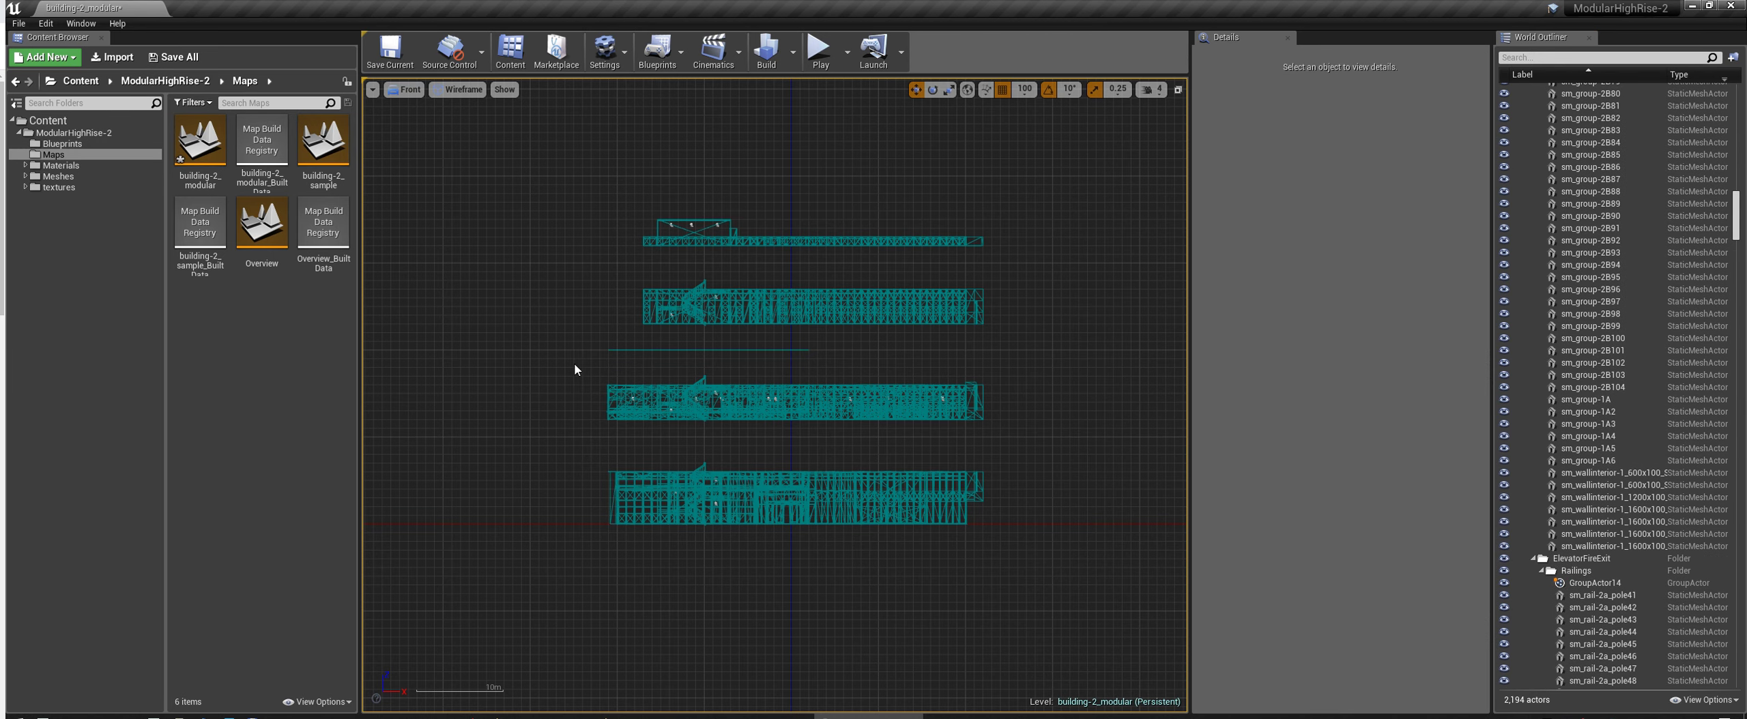
# - Marquee-select the whole Floor-X storey in the front view and lower it onto the top of the ground floor
pyautogui.moveTo(826, 420); pyautogui.dragTo(1031, 407)
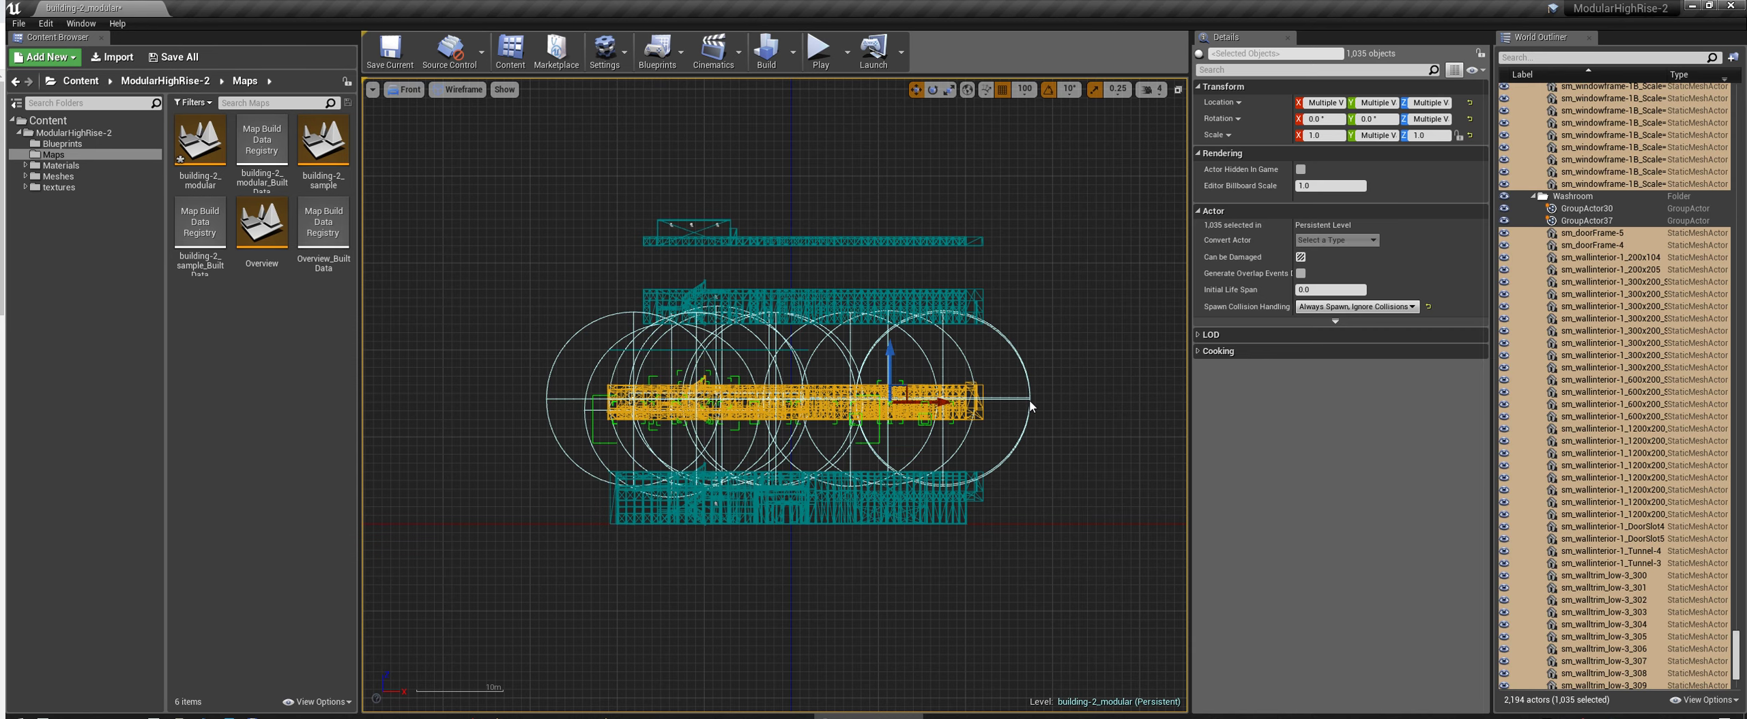
pyautogui.scroll(2, 806, 412)
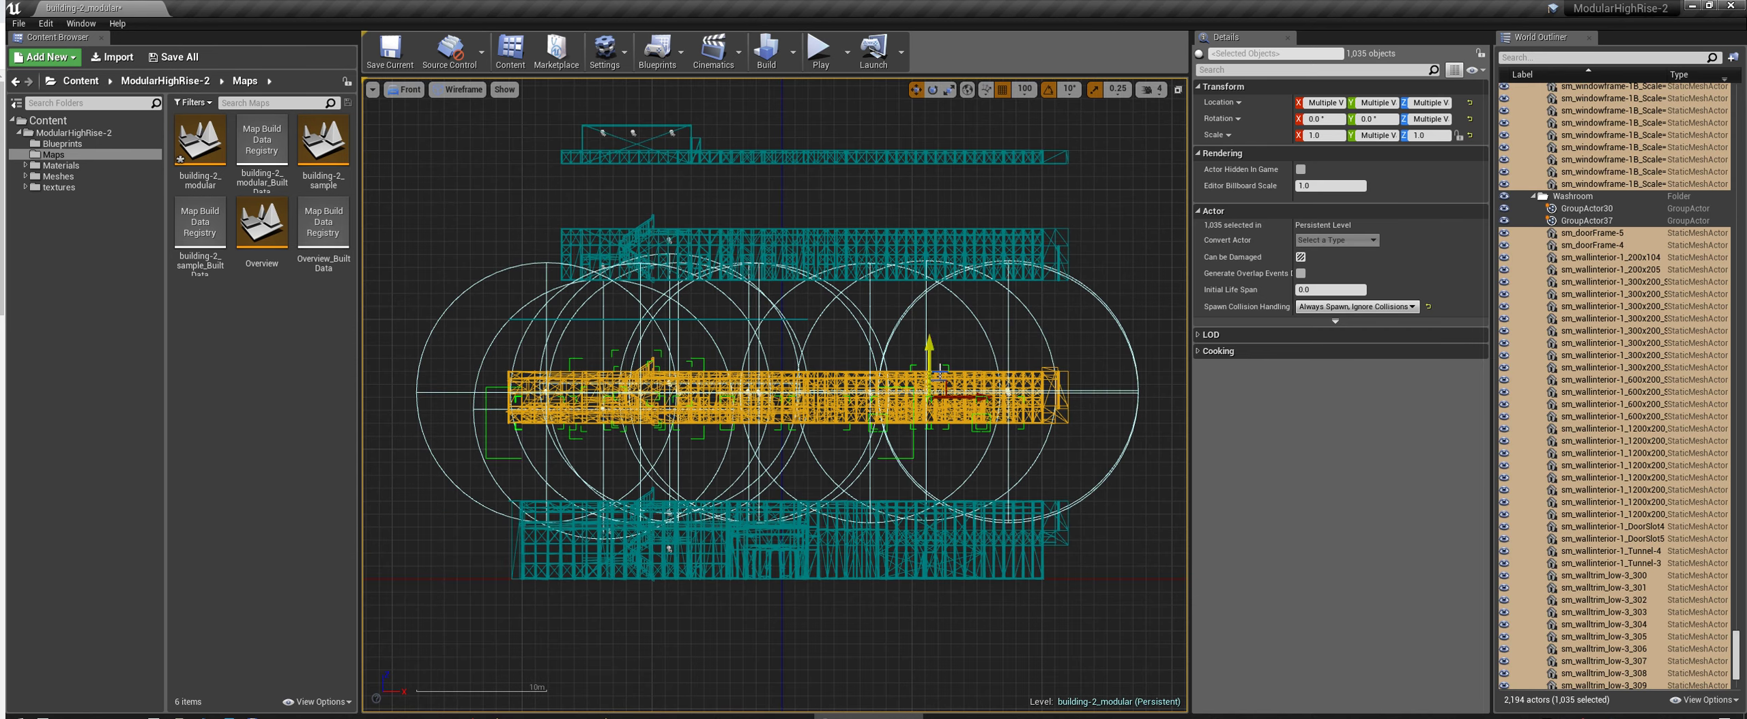
pyautogui.scroll(1, 942, 426)
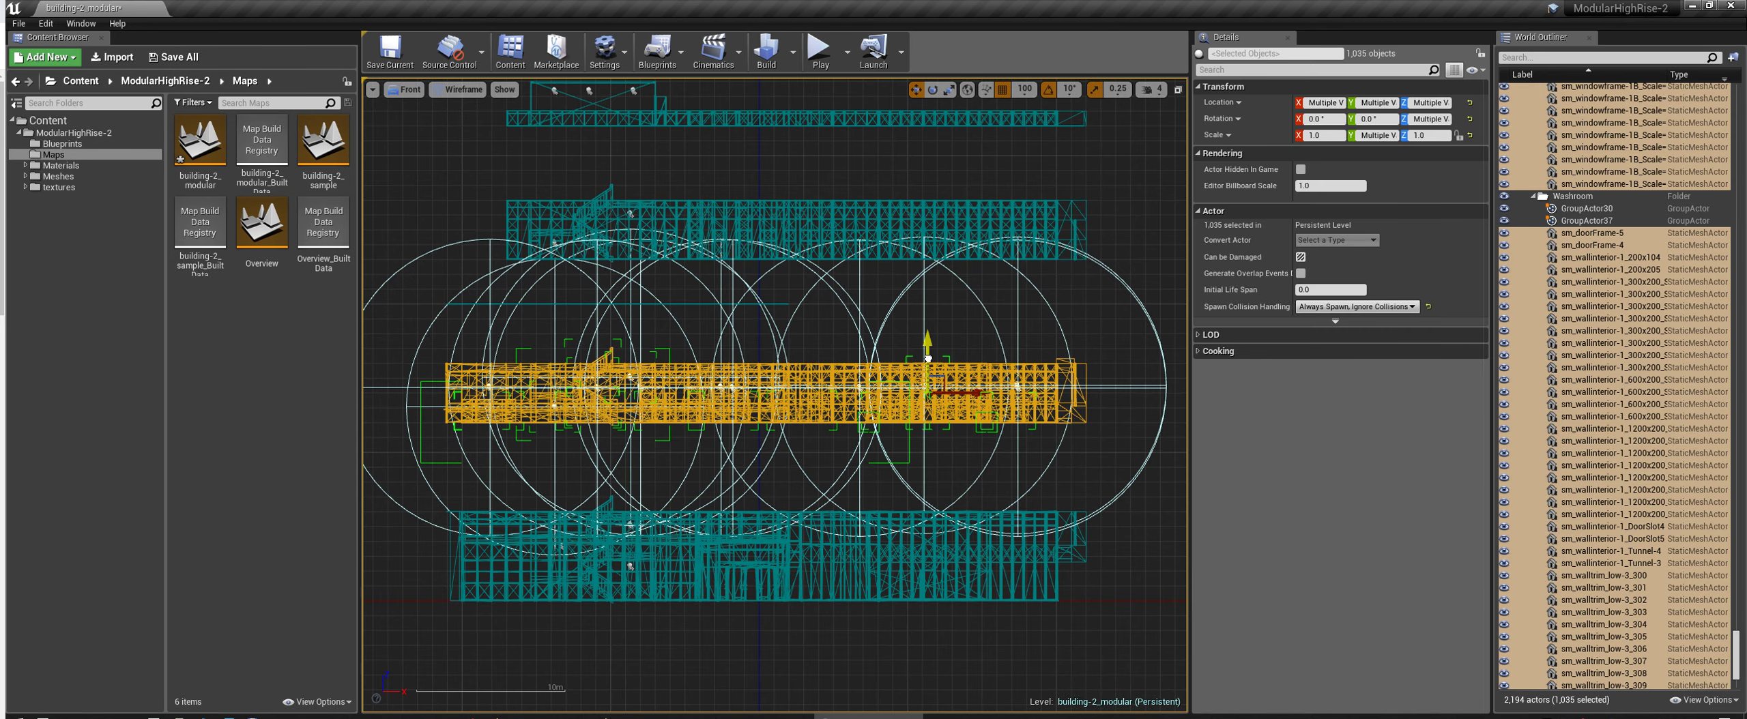
pyautogui.moveTo(928, 359); pyautogui.dragTo(943, 445)
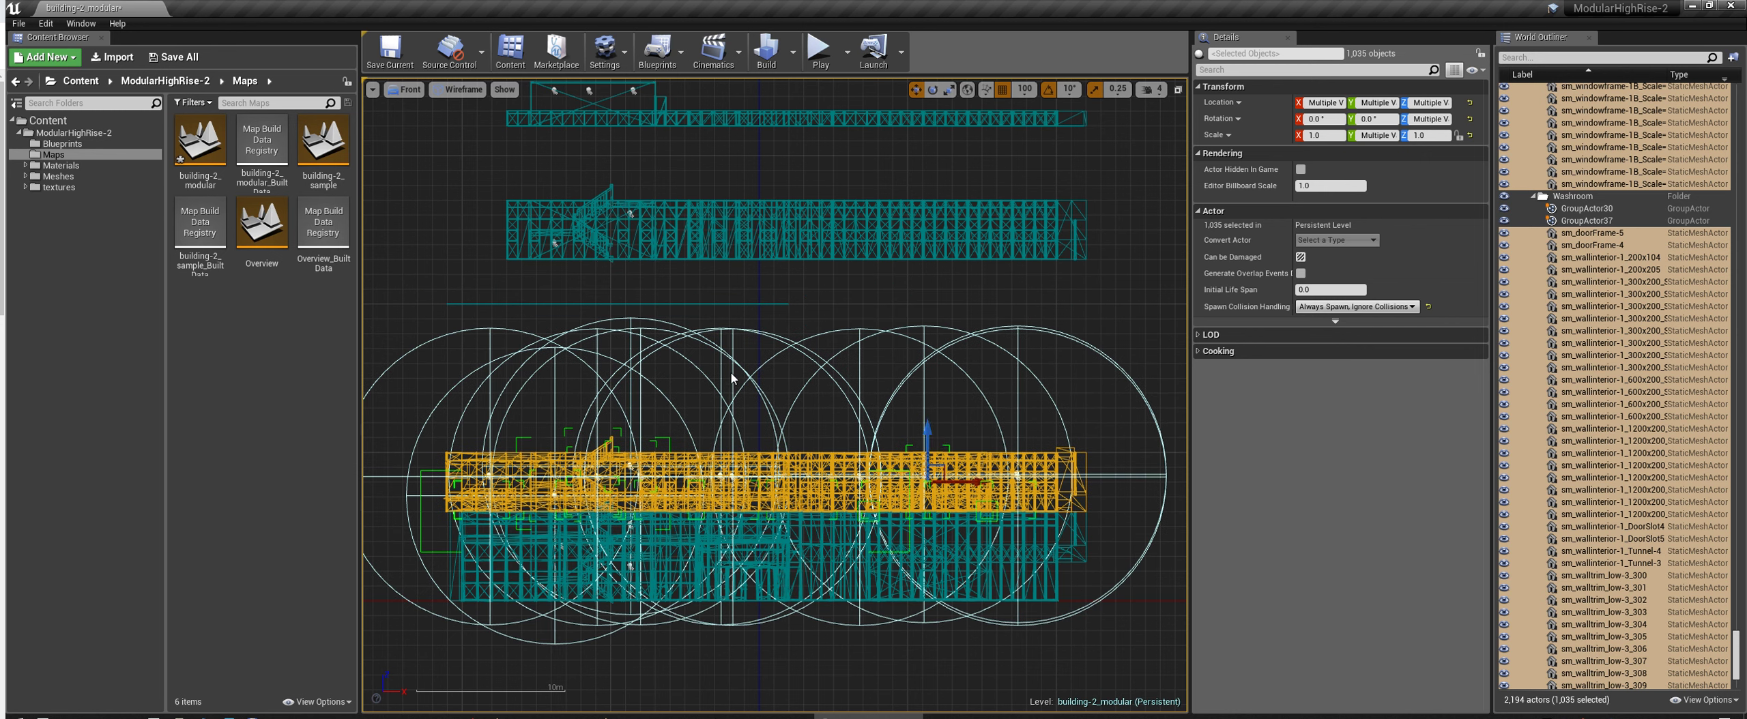
# - Duplicate the selected Floor-X storey and raise the copy so it stacks directly on top of the original
pyautogui.click(47, 24)
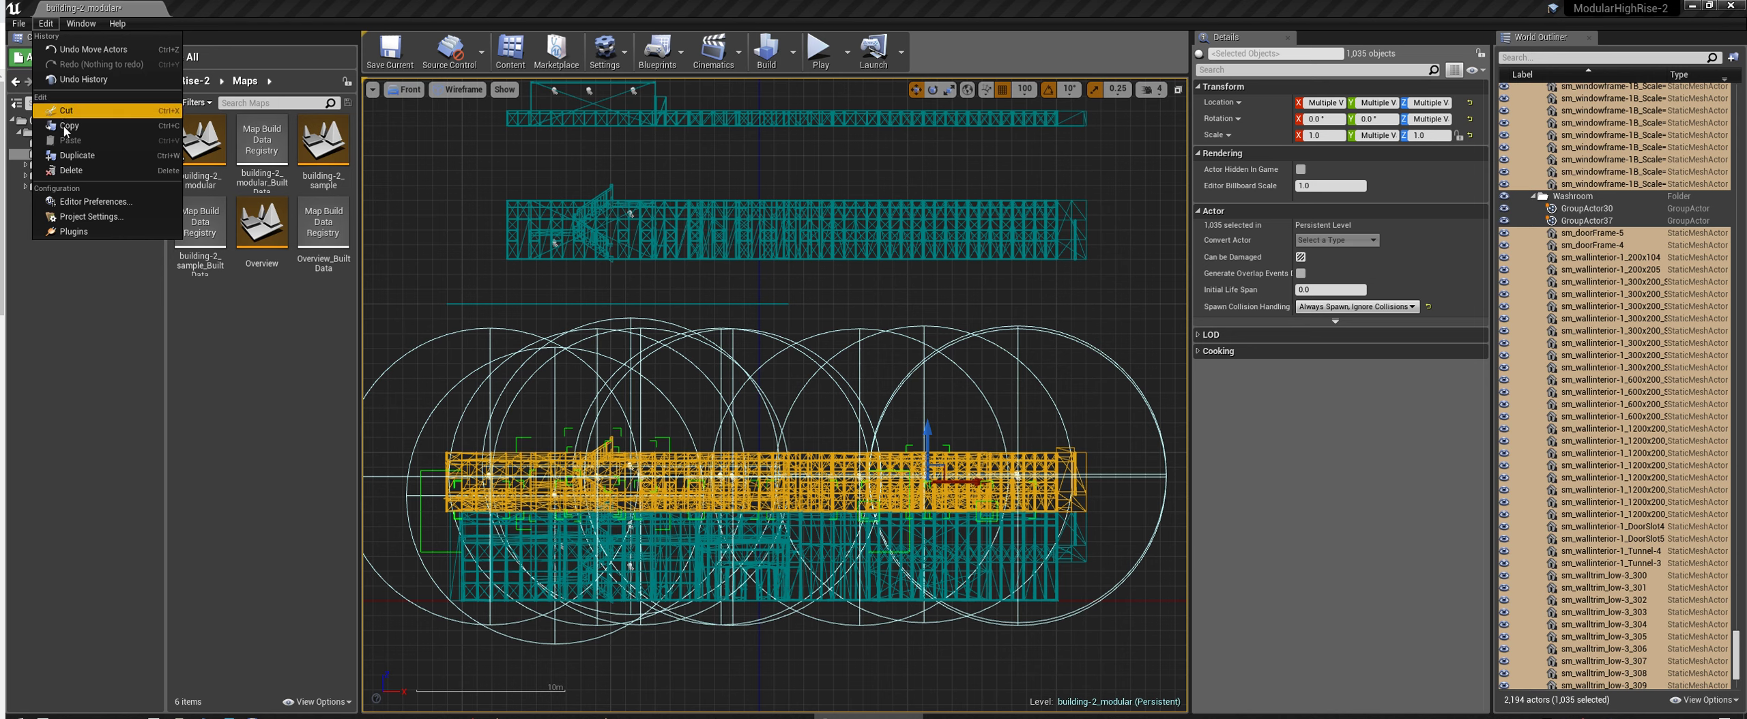
pyautogui.click(91, 128)
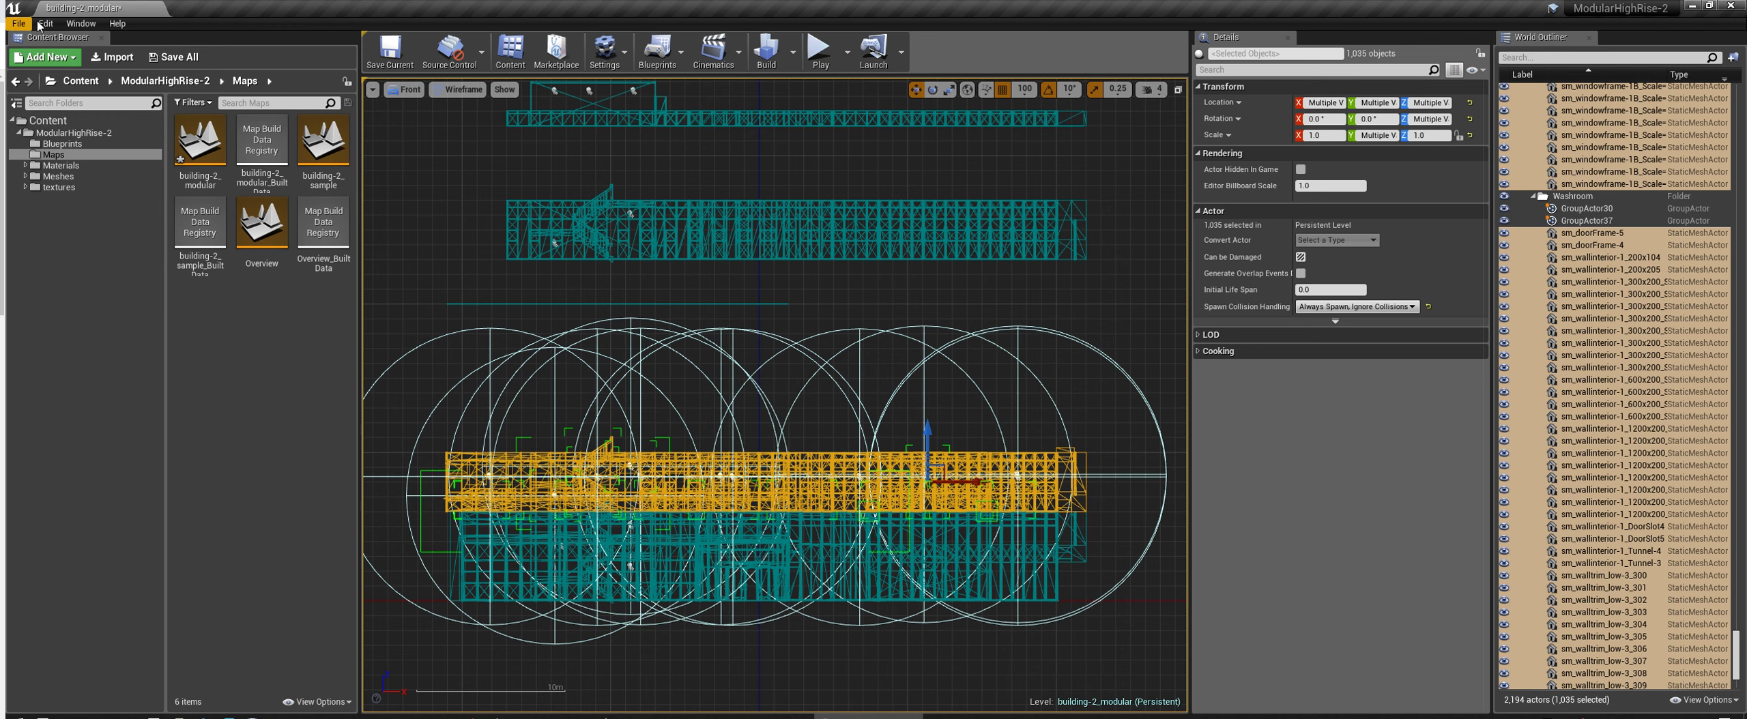
pyautogui.click(44, 23)
pyautogui.click(93, 150)
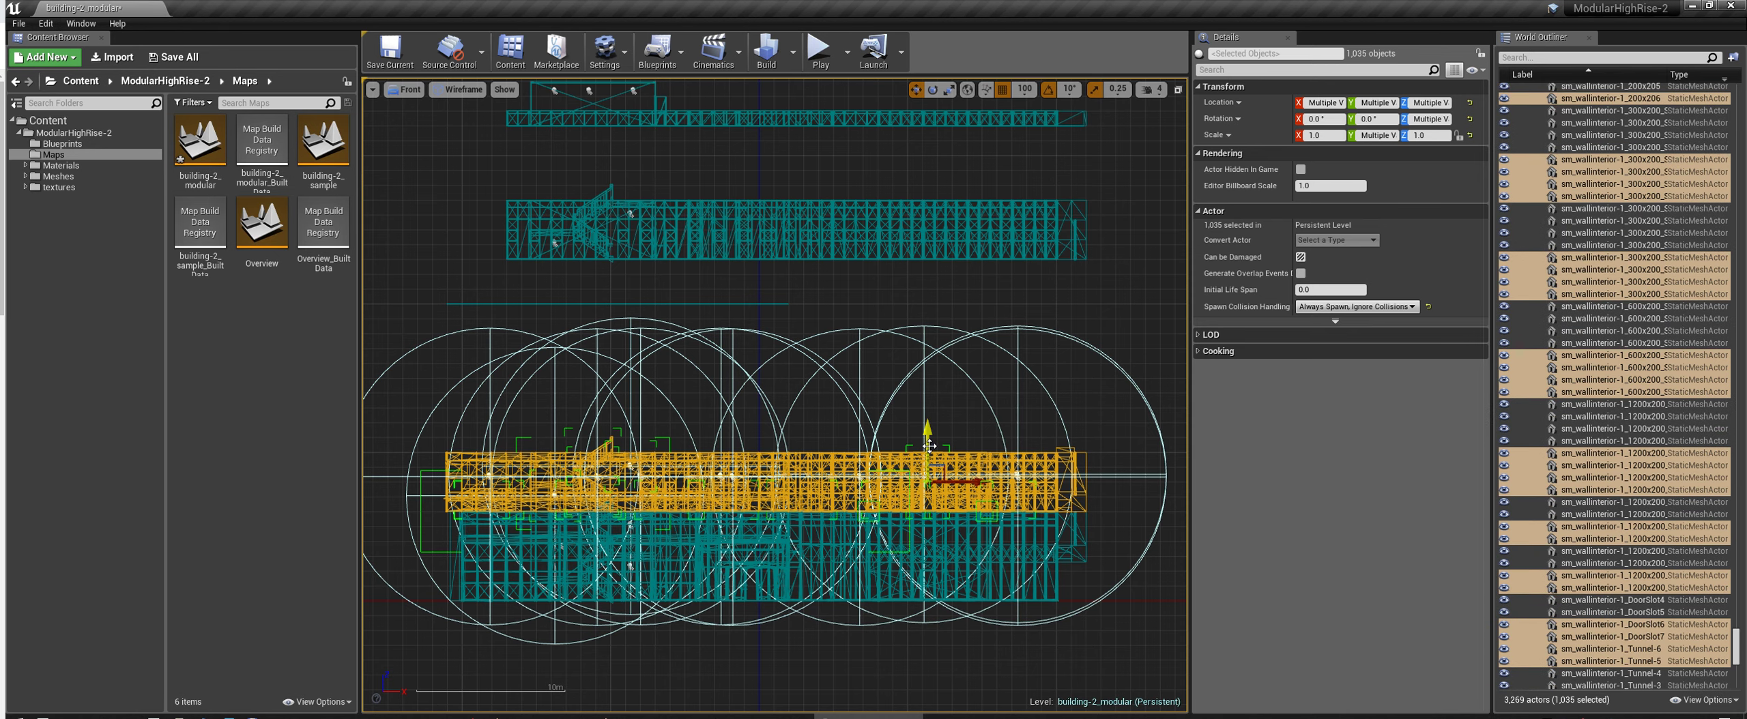
pyautogui.moveTo(930, 446); pyautogui.dragTo(933, 384)
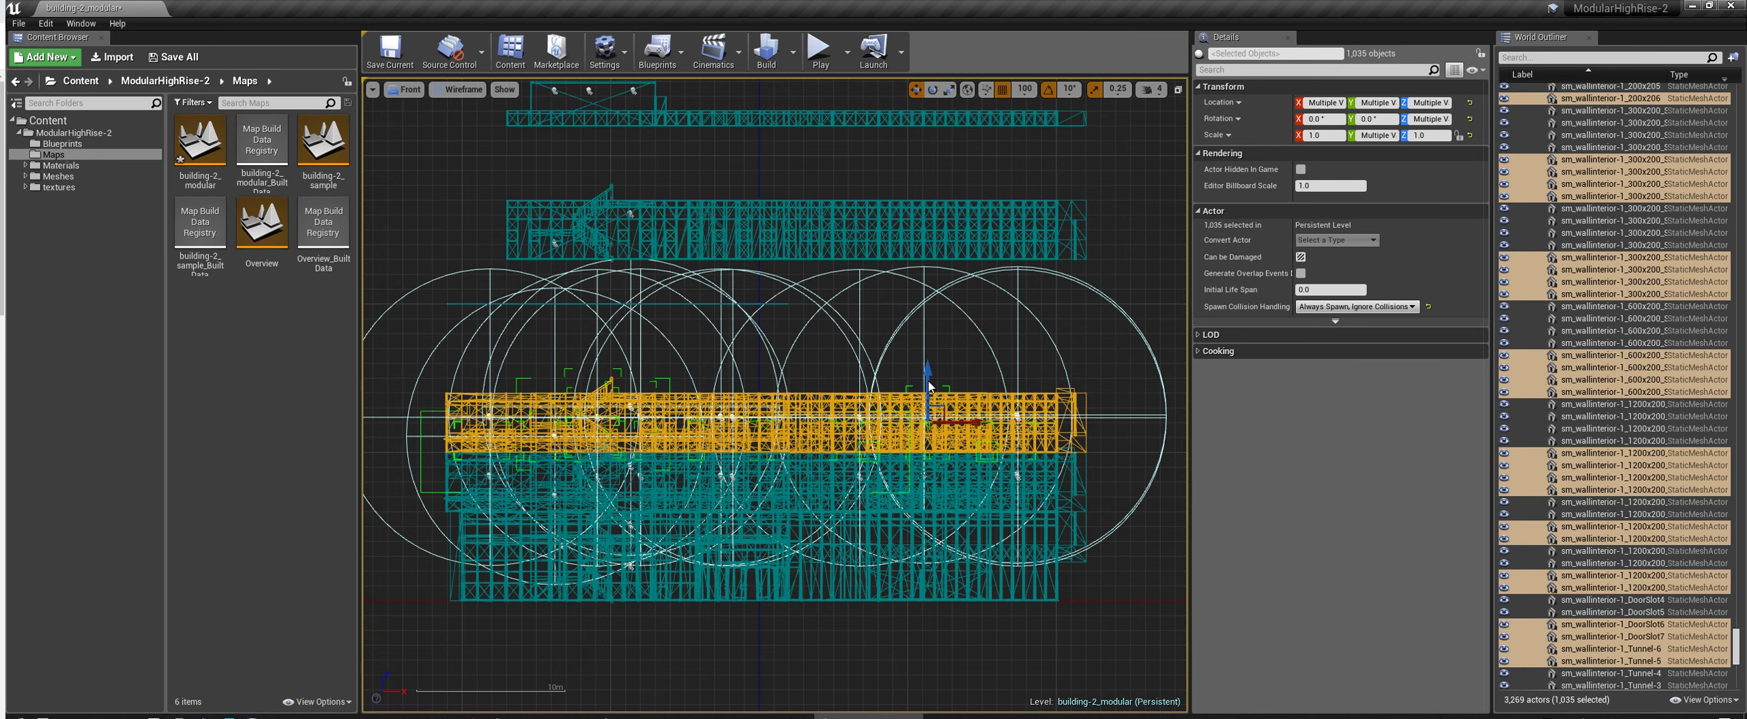
# - Make another copy of the Floor-X storey, stack it above the previous two, and clear the selection
pyautogui.keyDown('alt'); pyautogui.moveTo(928, 385); pyautogui.dragTo(928, 440); pyautogui.keyUp('alt')
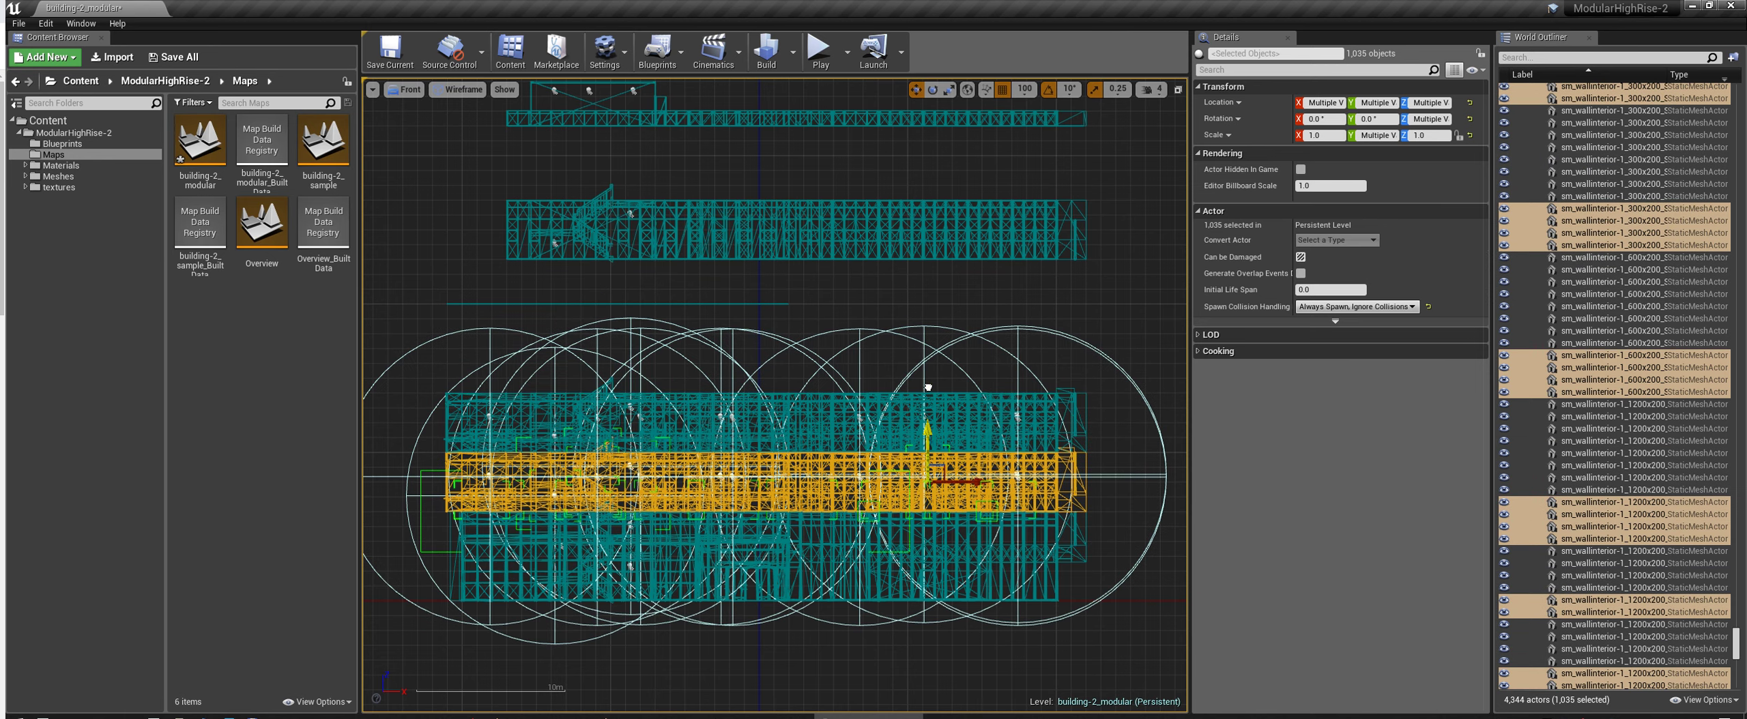
pyautogui.moveTo(928, 387); pyautogui.dragTo(930, 328)
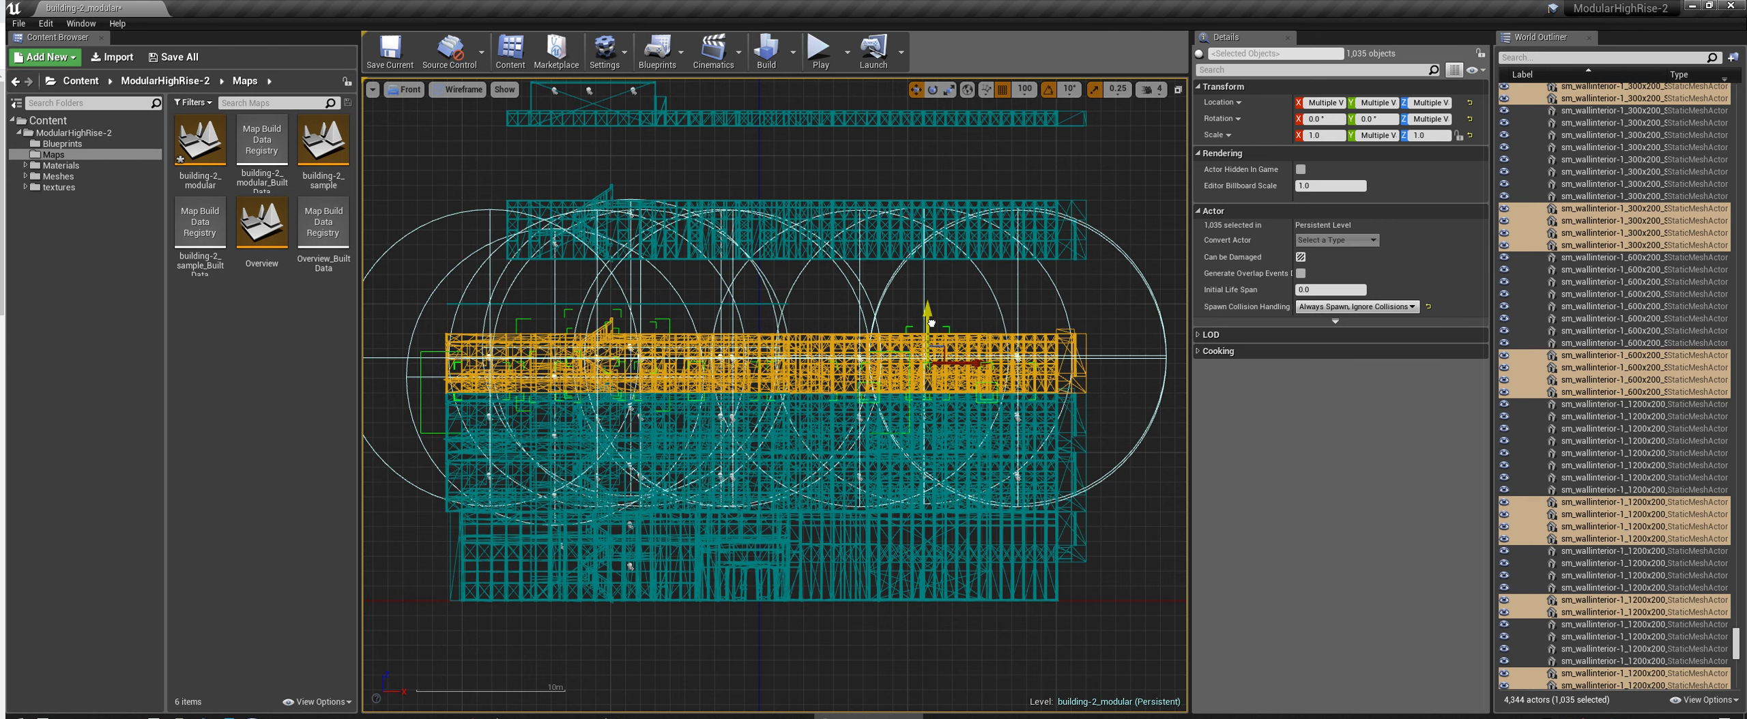
pyautogui.click(975, 299)
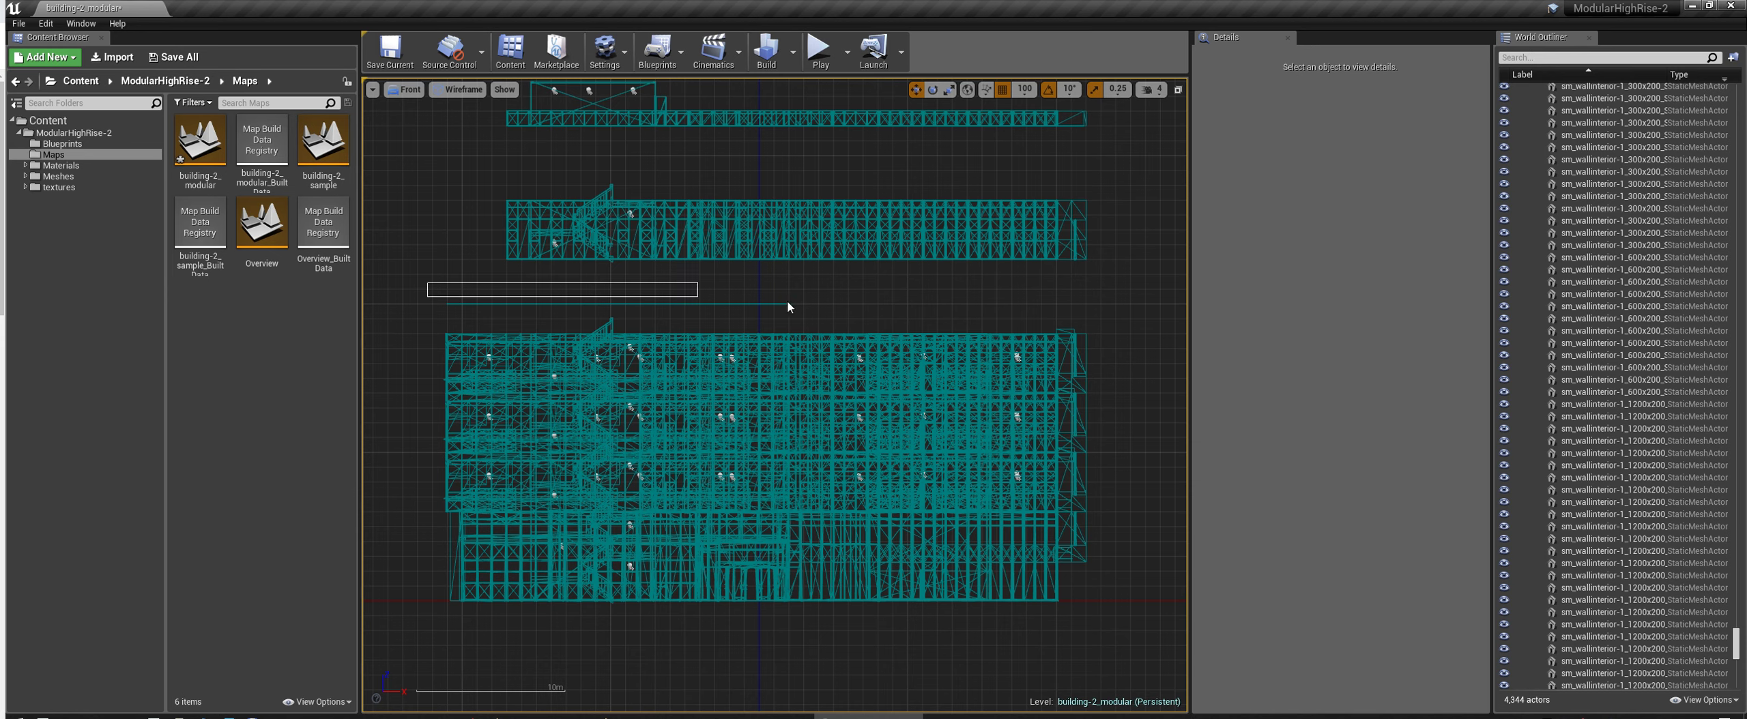
# - Select the RoofTop-2 flooring tiles and lower them to Z 1800 onto the stacked storeys, checking the fit in perspective
pyautogui.moveTo(788, 306); pyautogui.dragTo(817, 307)
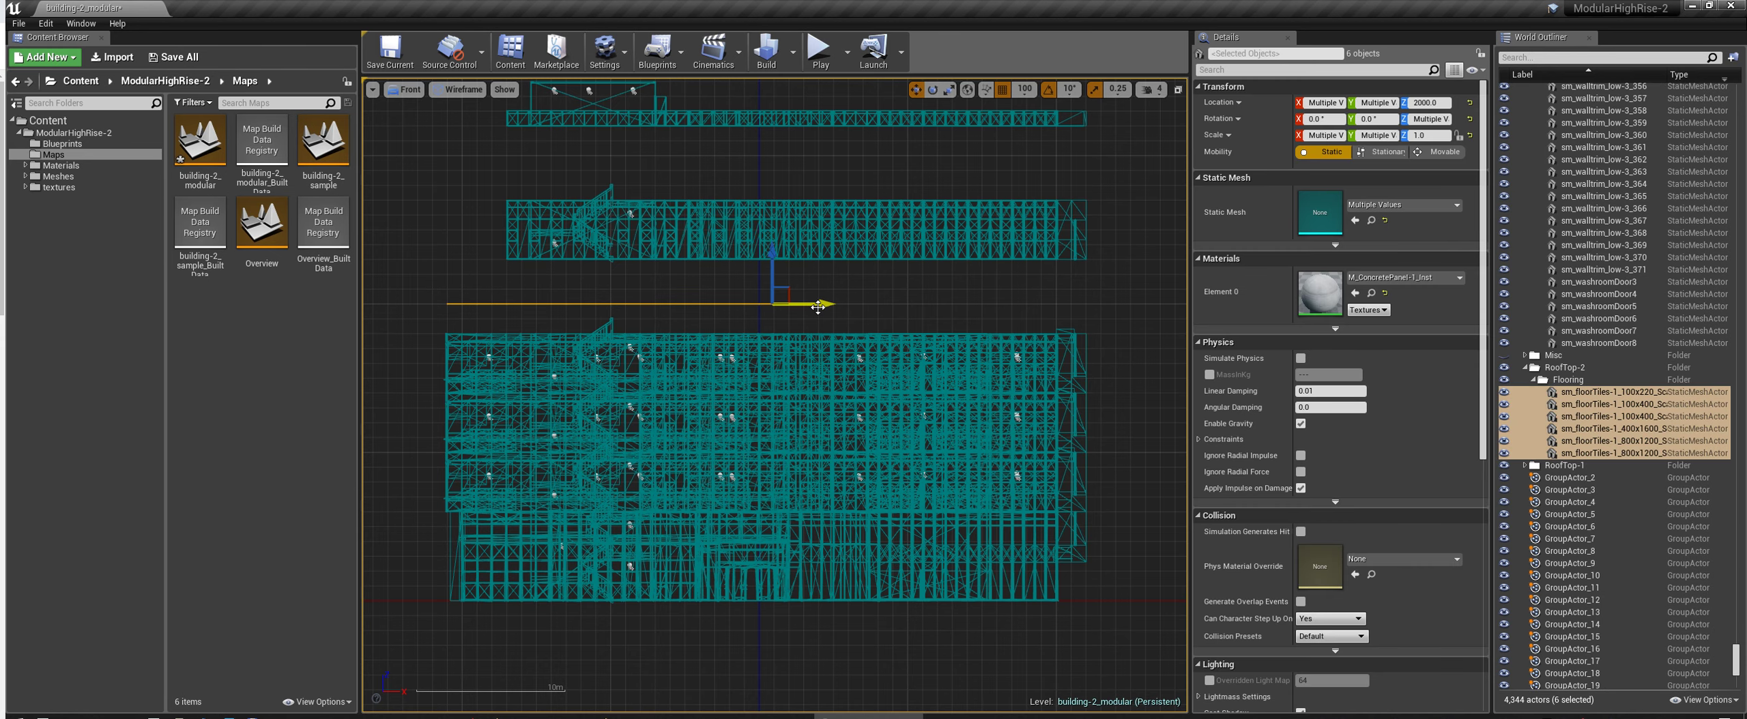
pyautogui.hotkey('alt', 'g')
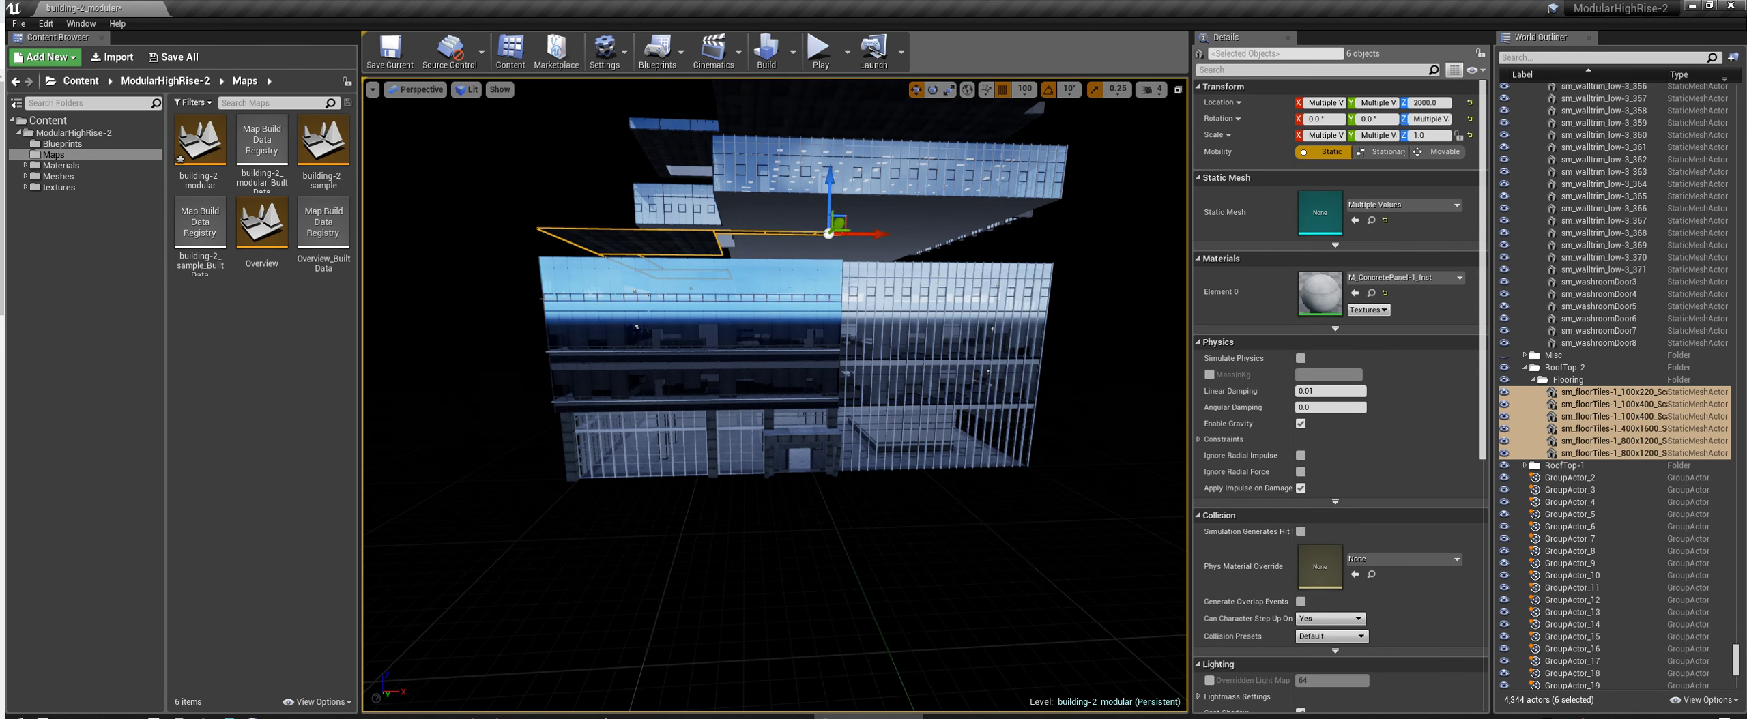
pyautogui.moveTo(817, 307); pyautogui.dragTo(819, 273, button='right')
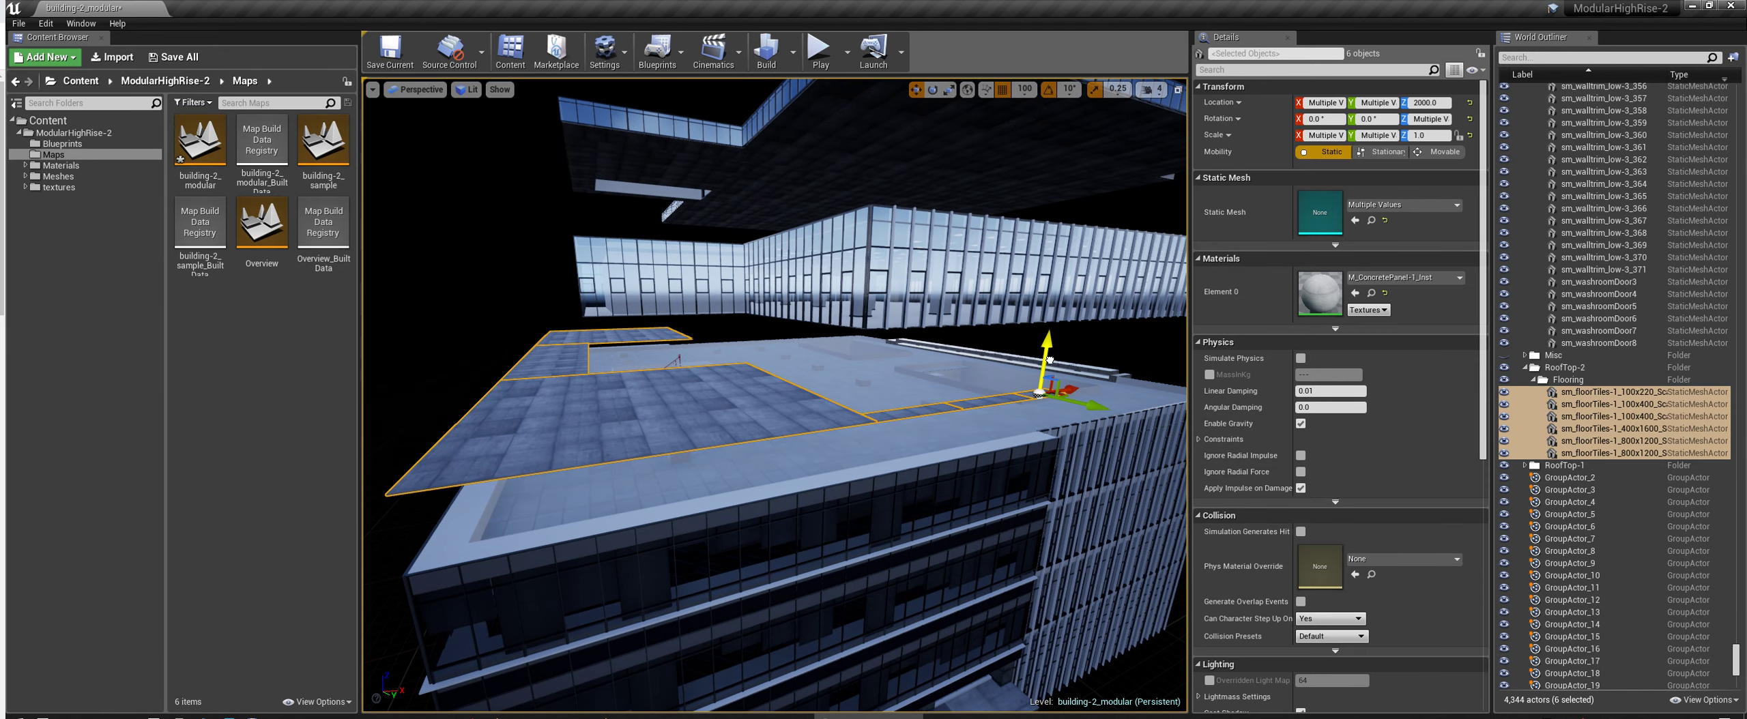
pyautogui.moveTo(1050, 359); pyautogui.dragTo(1046, 384)
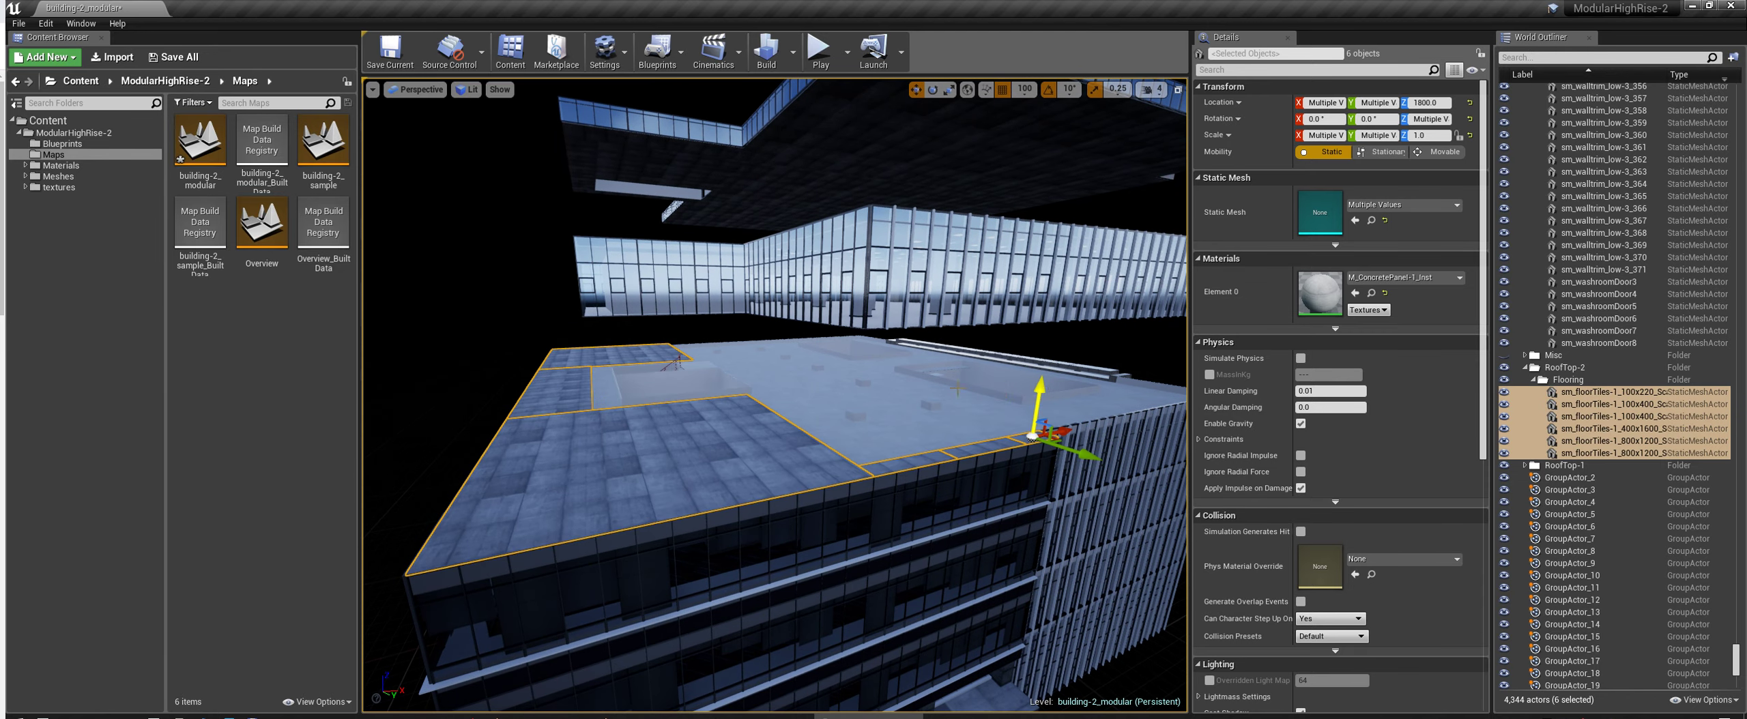
pyautogui.moveTo(827, 383); pyautogui.dragTo(815, 356, button='right')
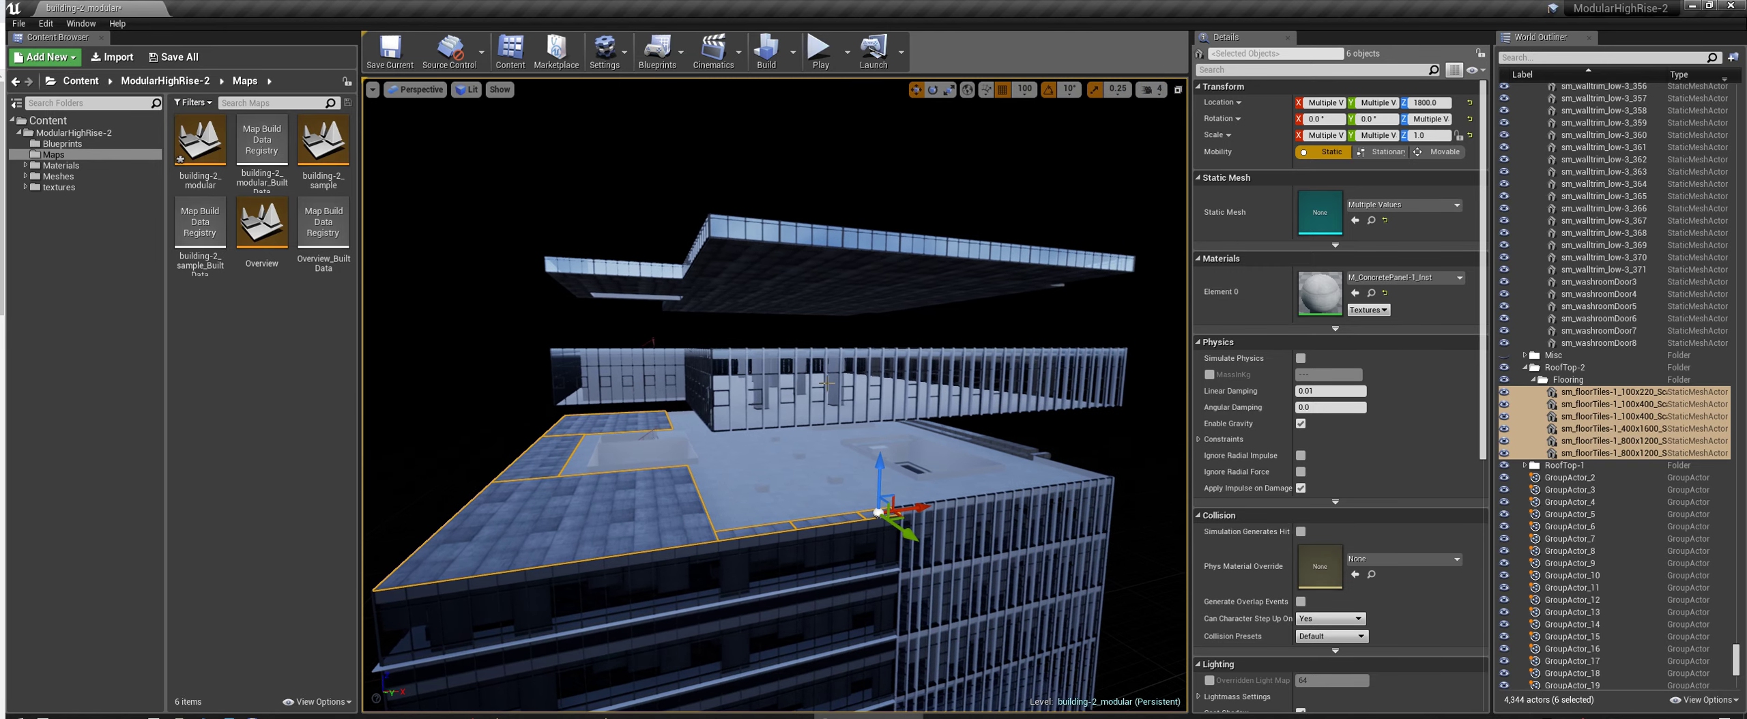
# - Marquee-select the Floor-Top storey in the front view and lower it onto the uppermost Floor-X copy
pyautogui.click(783, 371)
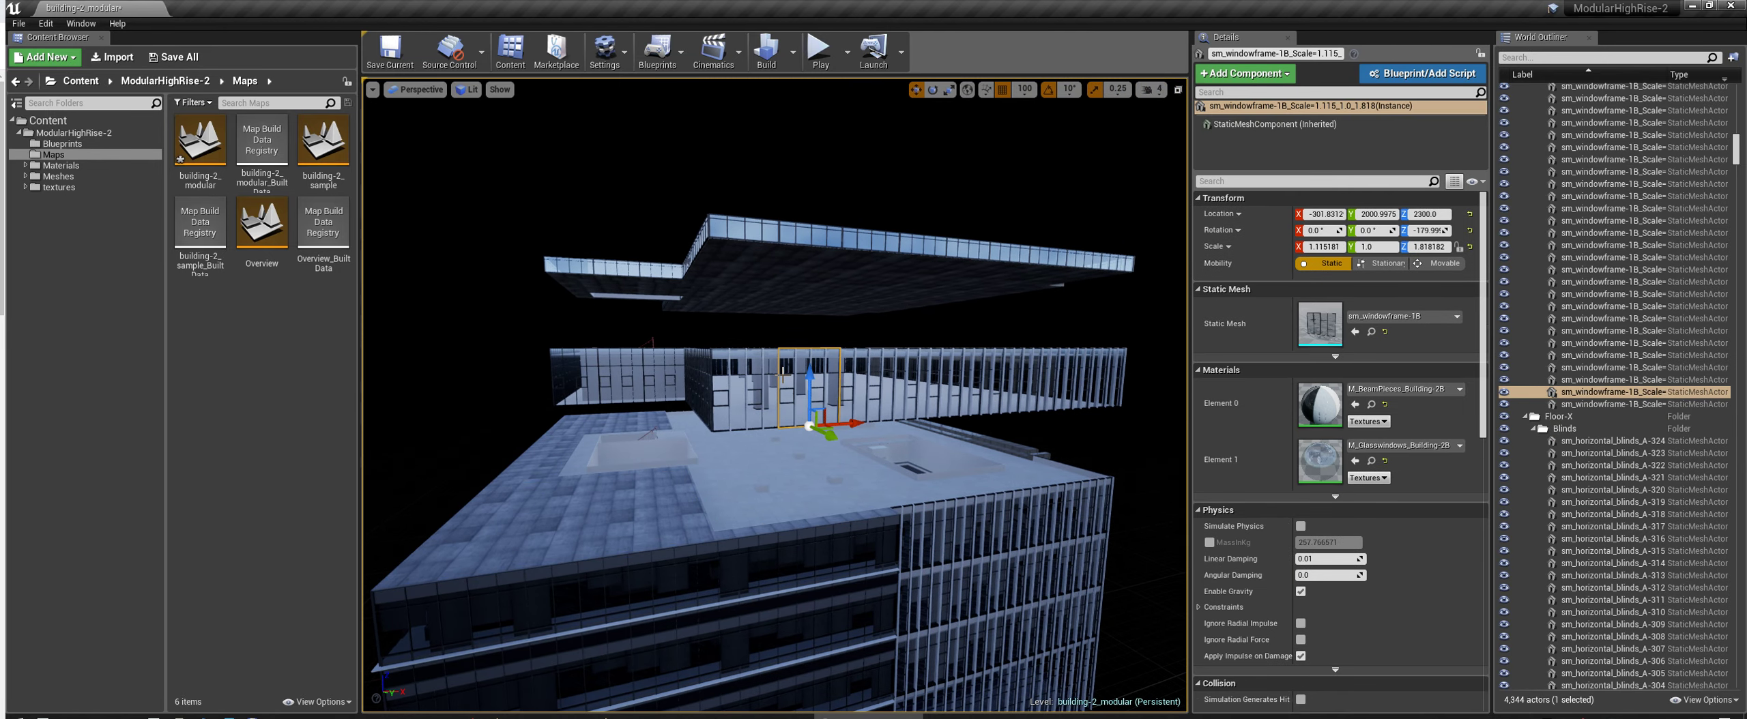
pyautogui.moveTo(783, 371)
pyautogui.mouseDown(button='right')
pyautogui.moveTo(808, 365)
pyautogui.moveTo(792, 347)
pyautogui.mouseUp(button='right')
pyautogui.hotkey('alt', 'h')
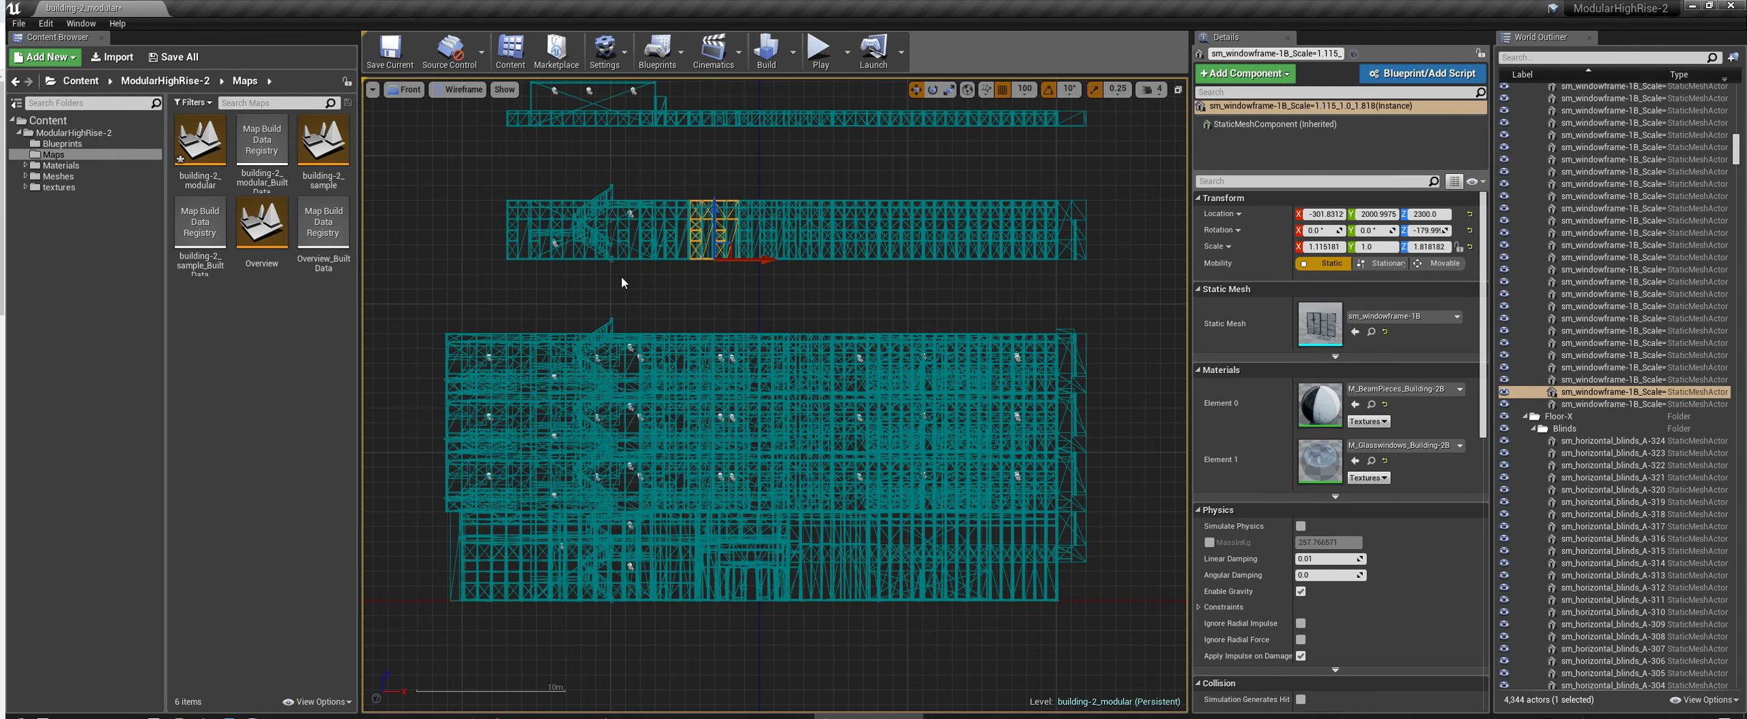
pyautogui.click(501, 245)
pyautogui.moveTo(486, 166); pyautogui.dragTo(1123, 287)
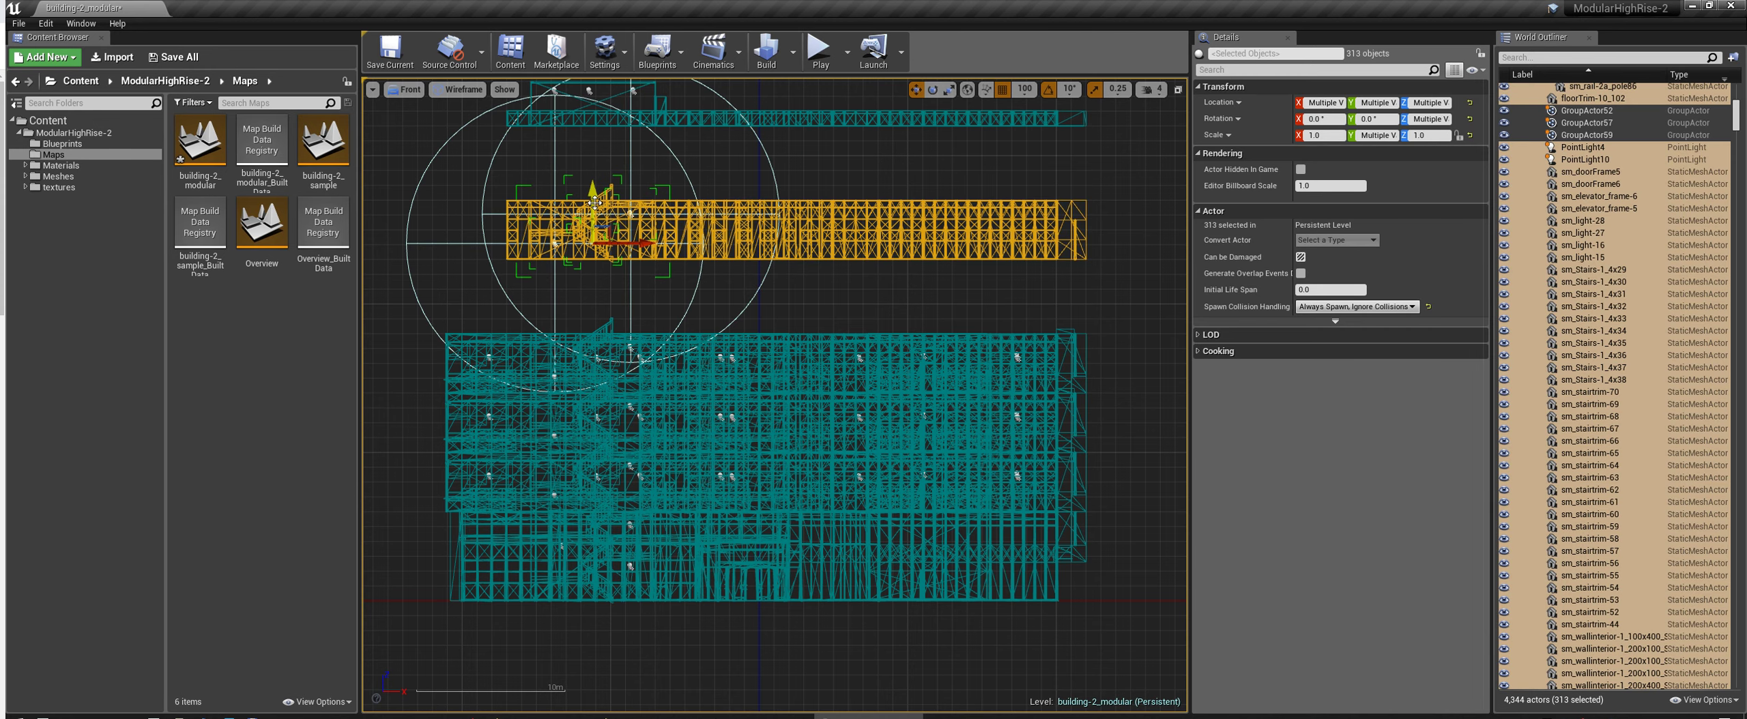
pyautogui.moveTo(595, 202); pyautogui.dragTo(600, 275)
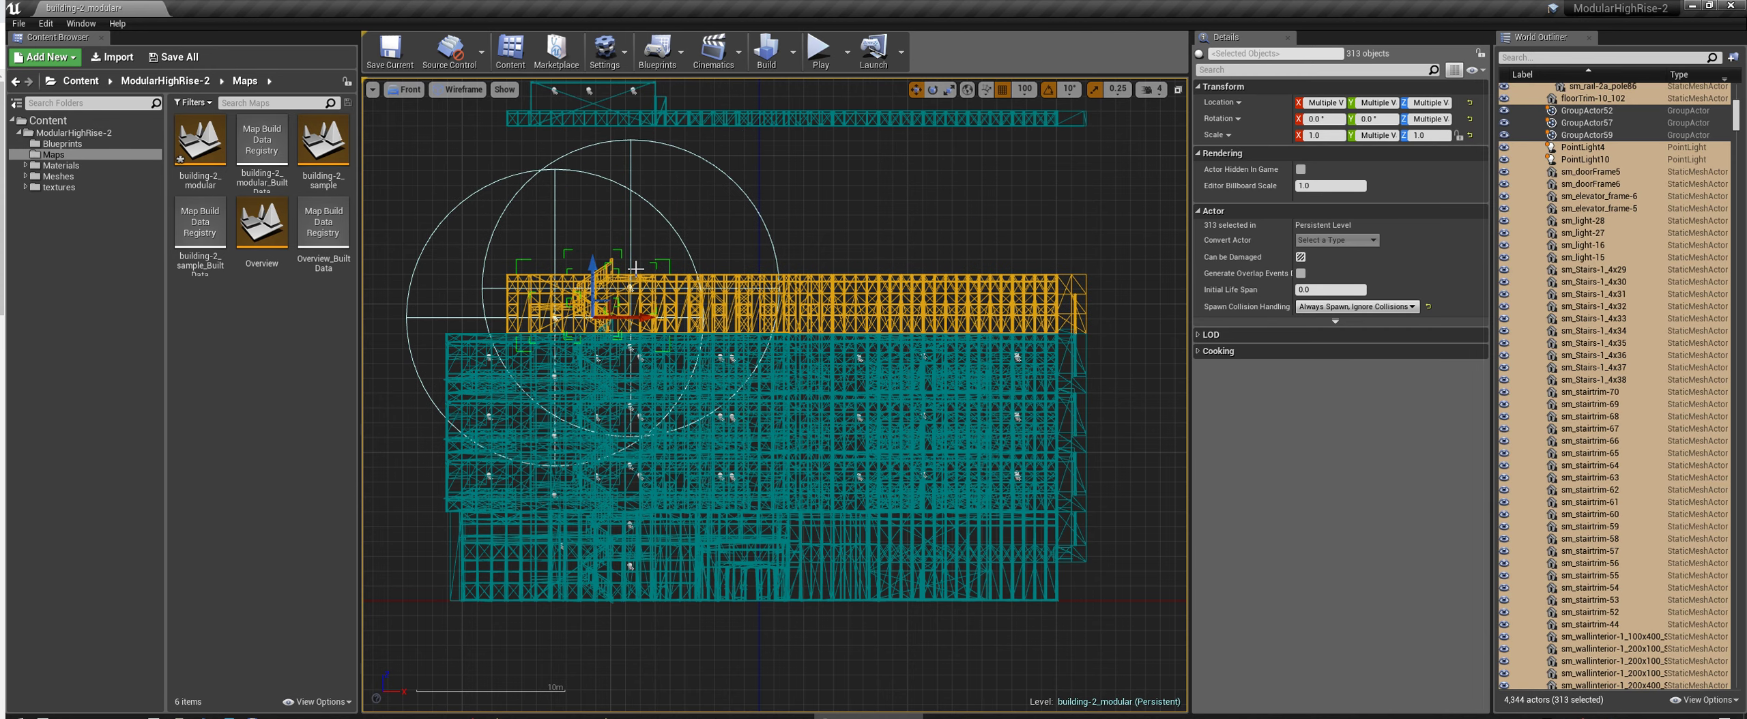
# - Marquee-select the rooftop module, lower it to Z 2200 onto the top storey, and clear the selection
pyautogui.moveTo(844, 211); pyautogui.dragTo(850, 377, button='right')
pyautogui.click(702, 340)
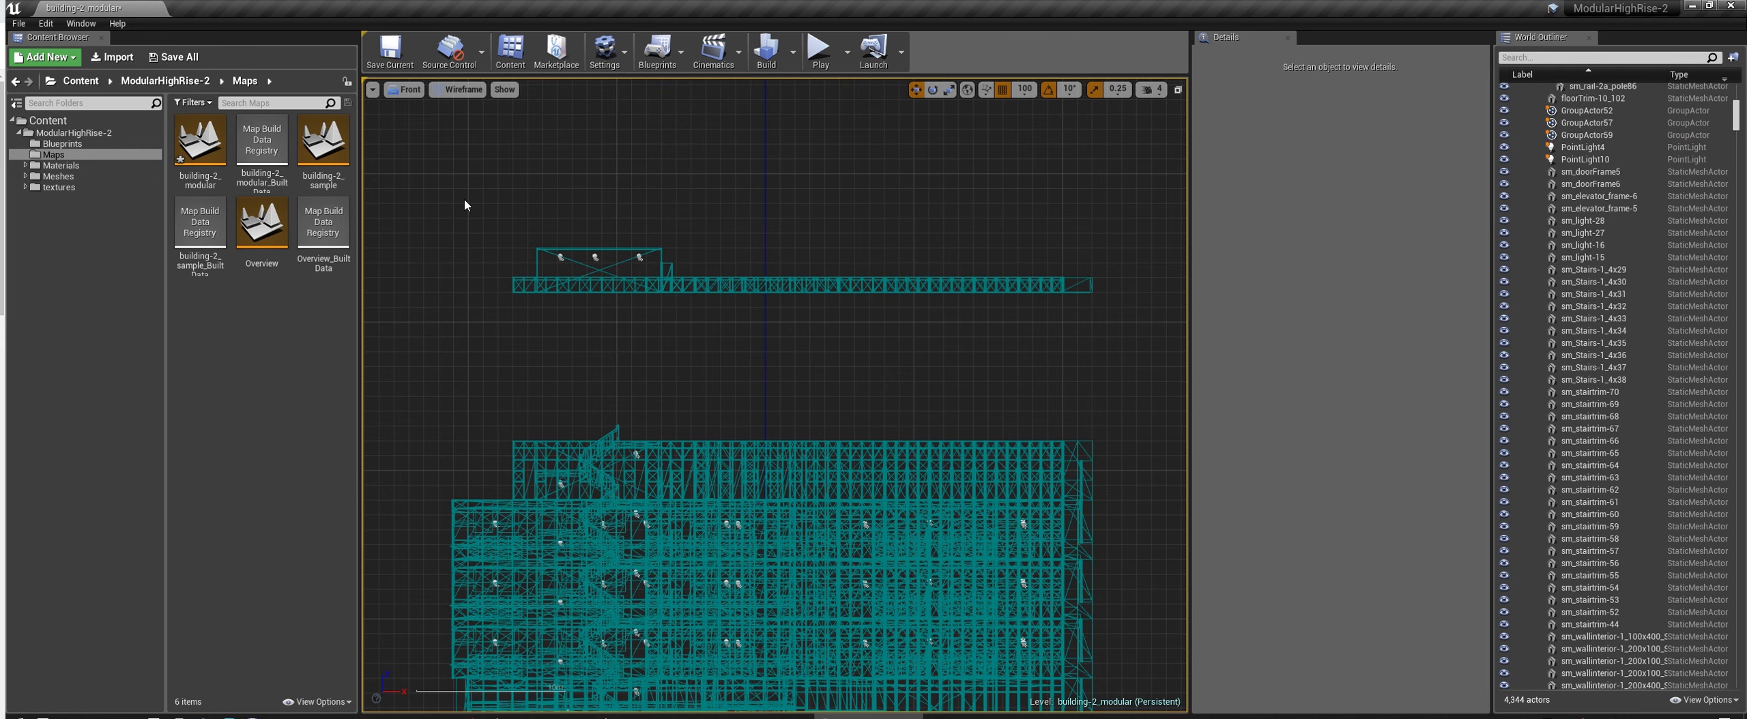
pyautogui.moveTo(1134, 349); pyautogui.dragTo(1136, 351)
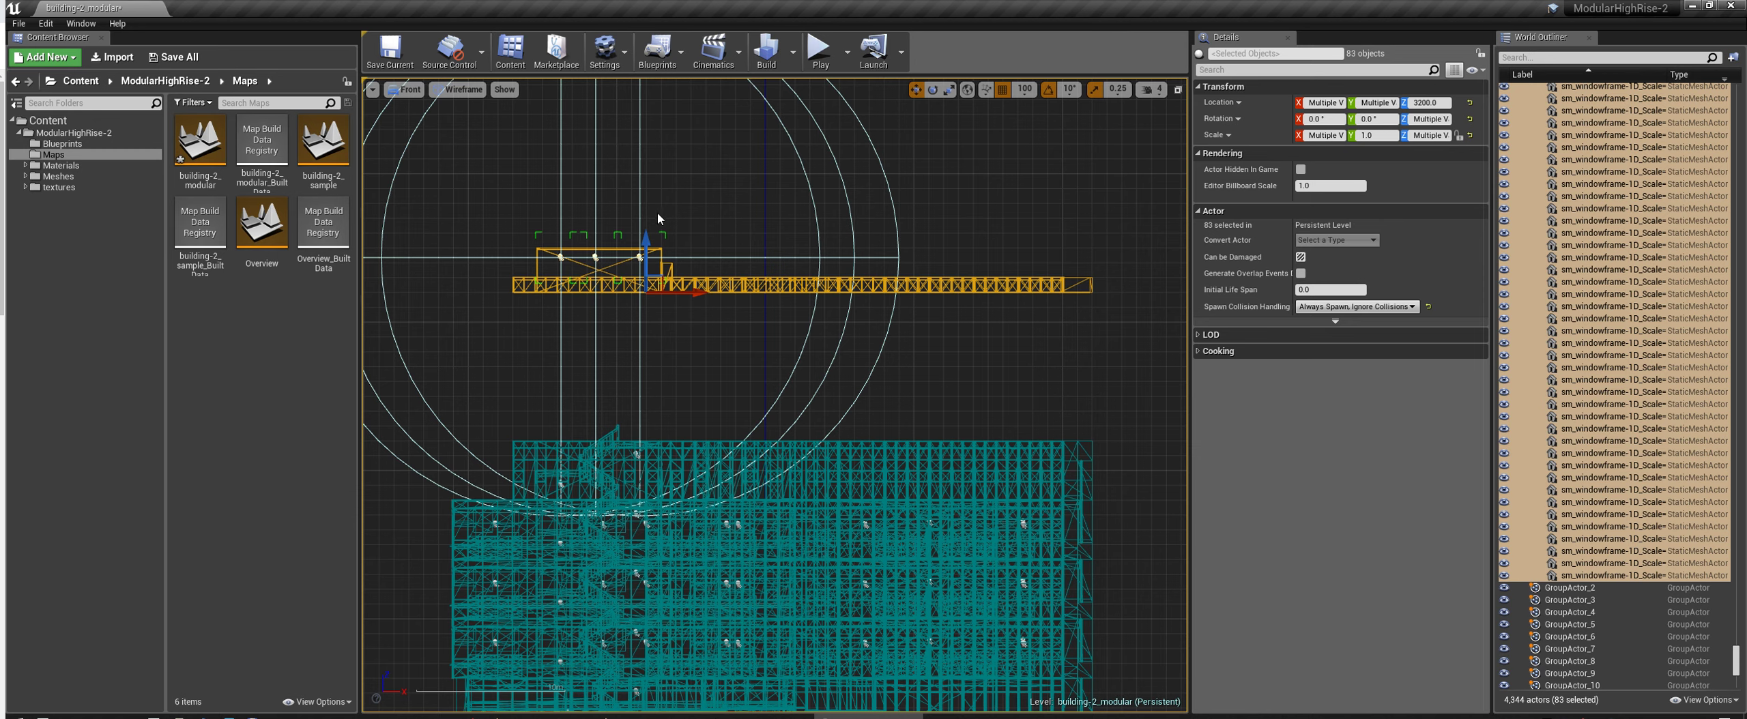
pyautogui.moveTo(660, 245); pyautogui.dragTo(659, 391)
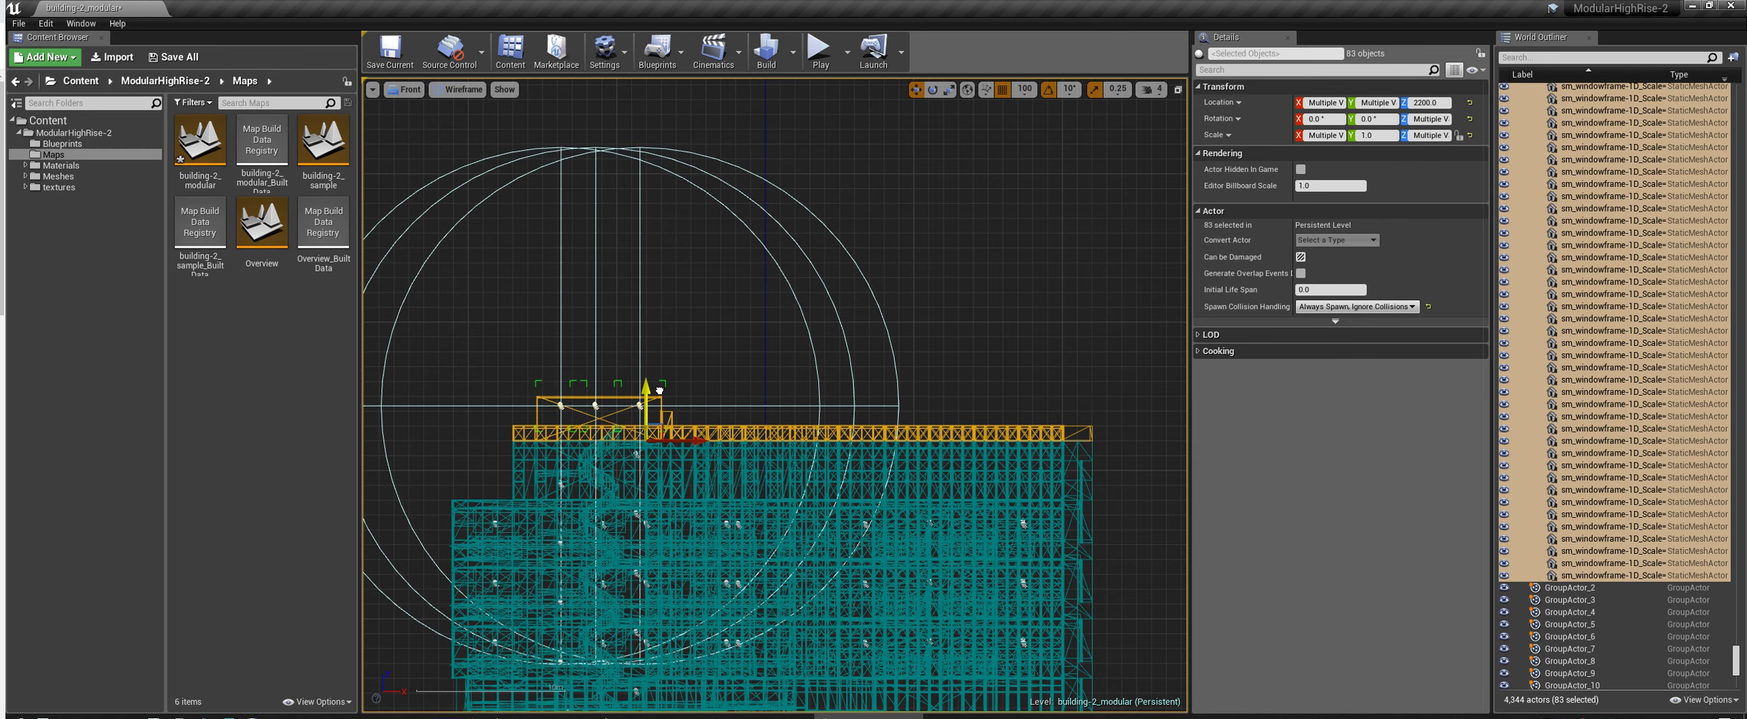
pyautogui.click(956, 317)
# - Inspect the assembled high-rise in the perspective view, flying inside to examine the interior lobby with its columns and elevators
pyautogui.hotkey('alt', 'g')
pyautogui.moveTo(890, 423); pyautogui.dragTo(1338, 547, button='right')
pyautogui.press('s')
pyautogui.moveTo(890, 424); pyautogui.dragTo(840, 409, button='right')
pyautogui.press('d')
pyautogui.press('w')
pyautogui.moveTo(859, 339)
pyautogui.mouseDown(button='right')
pyautogui.moveTo(888, 345)
pyautogui.moveTo(901, 321)
pyautogui.moveTo(853, 339)
pyautogui.mouseUp(button='right')
pyautogui.press('w')
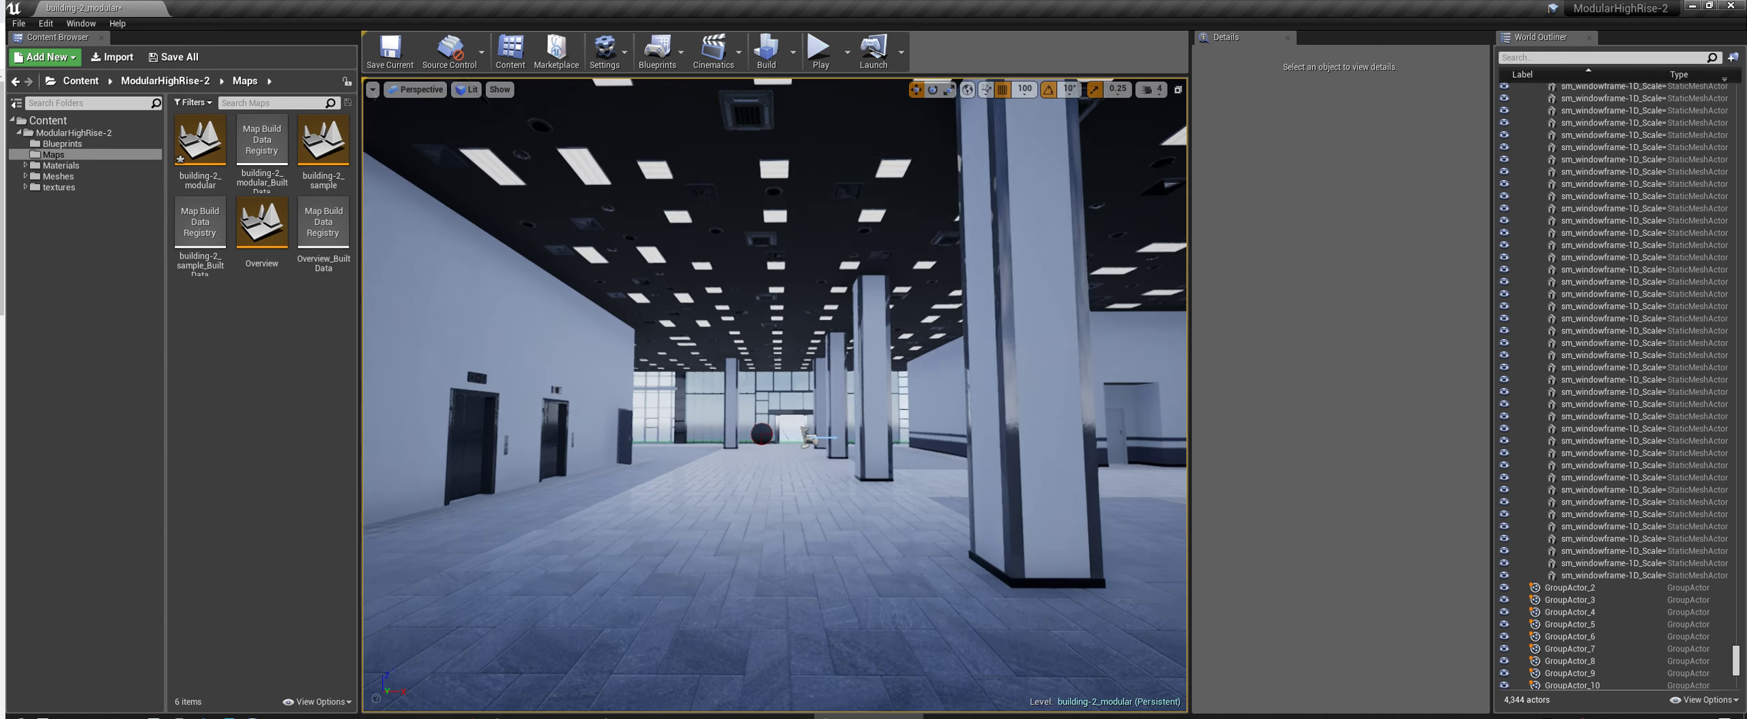